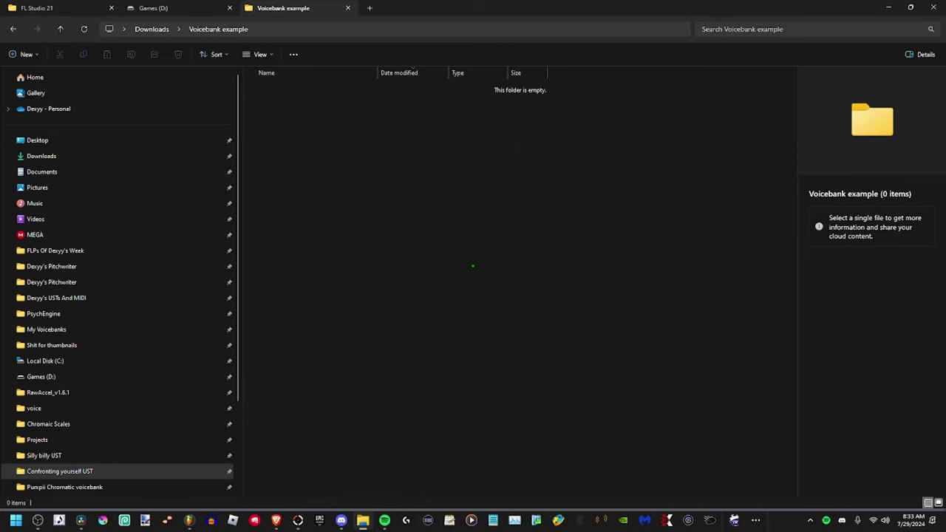
Create a blank text document named 'New Text Document' in the Voicebank example folder
right_click(355, 250)
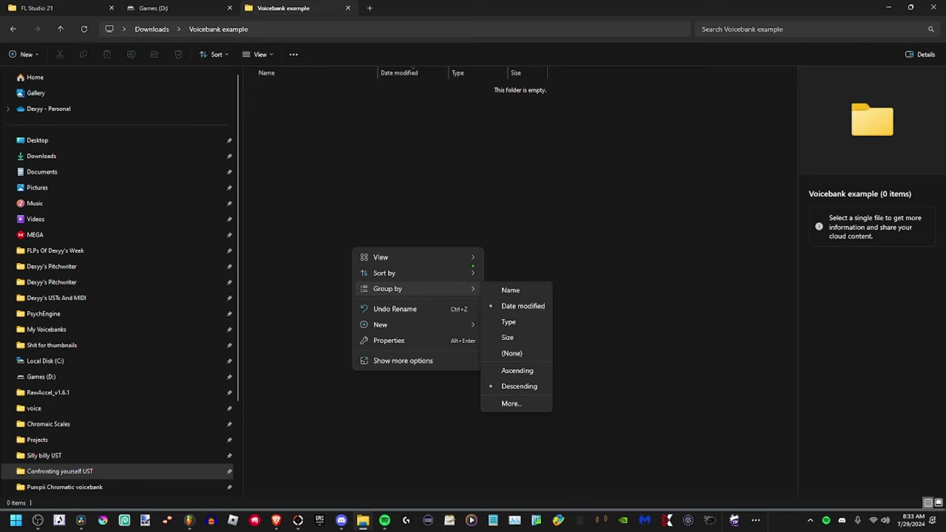
mouse_move(399, 324)
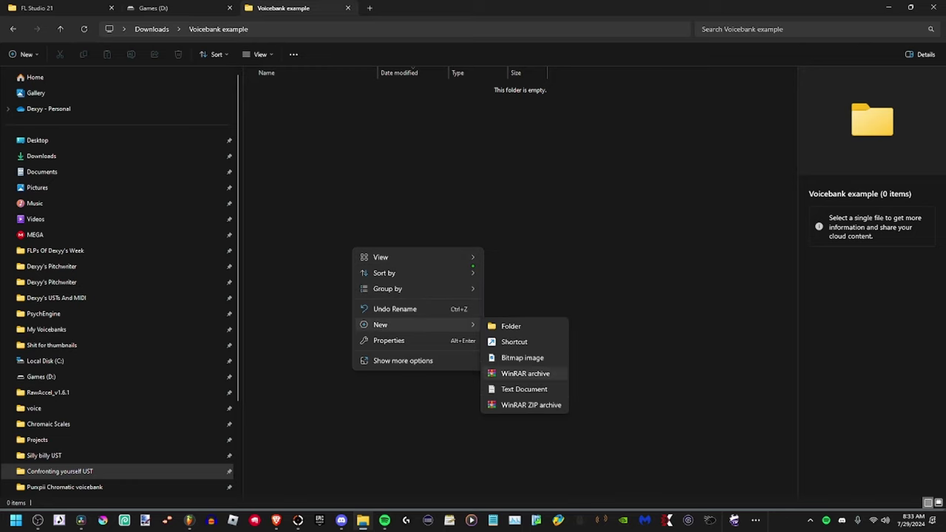
left_click(521, 389)
key("Return")
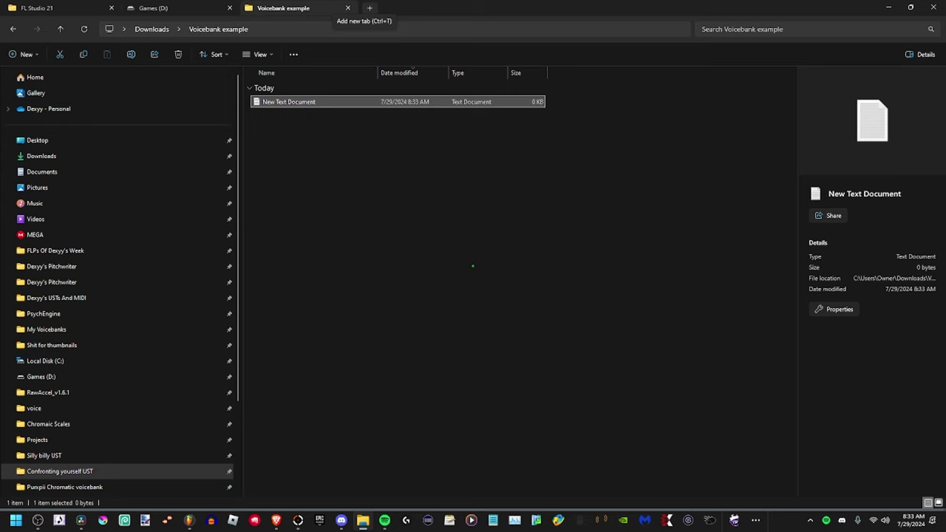
In a second tab, open the current voicebank folder from Downloads
left_click(370, 8)
left_click(41, 156)
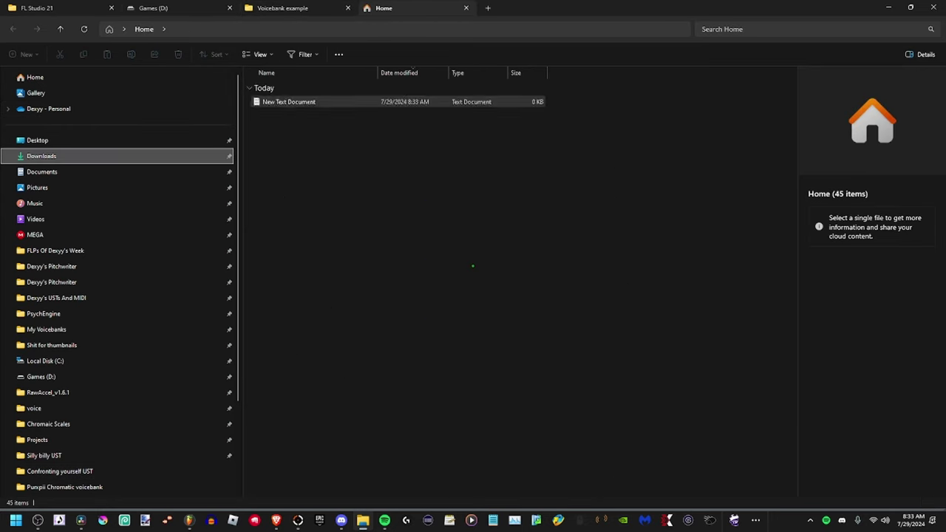
double_click(295, 101)
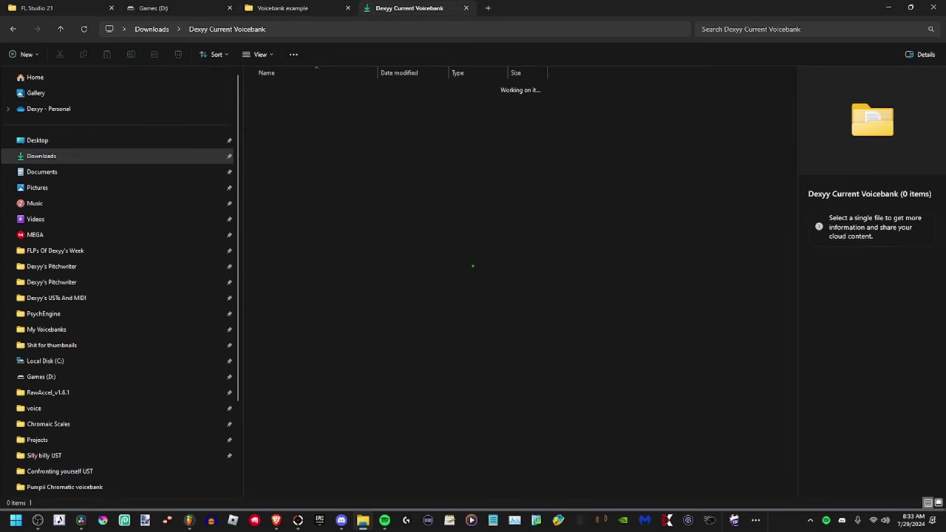
Copy the whole prefix.map contents and paste them into the New Text Document
left_click(270, 184)
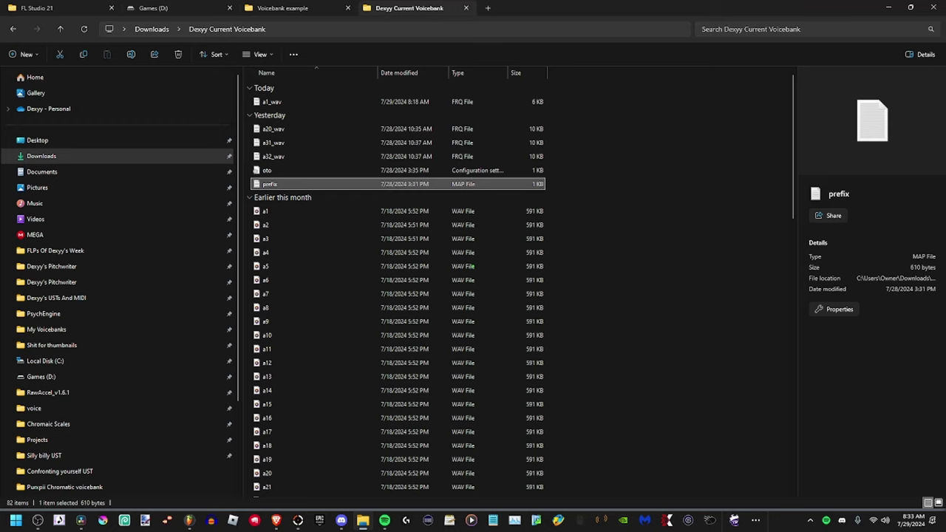
key("Return")
key("ctrl+a")
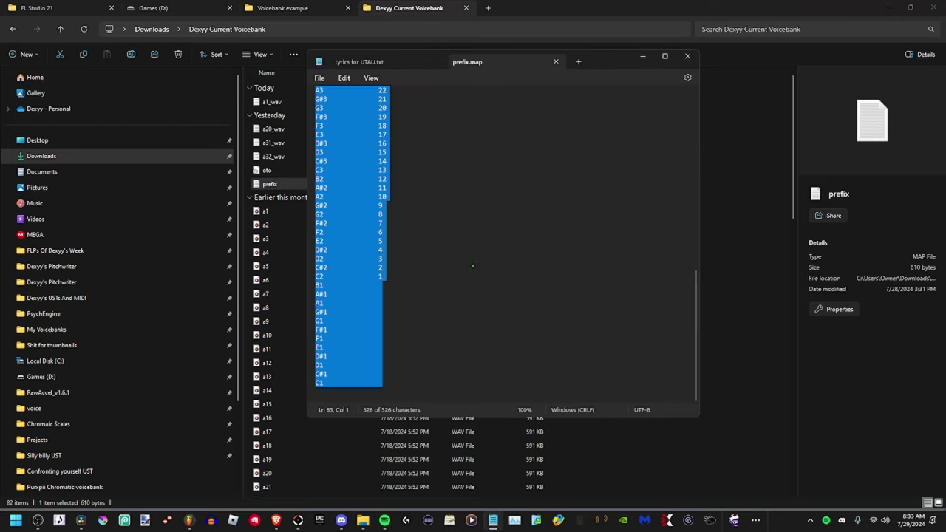
left_click(283, 9)
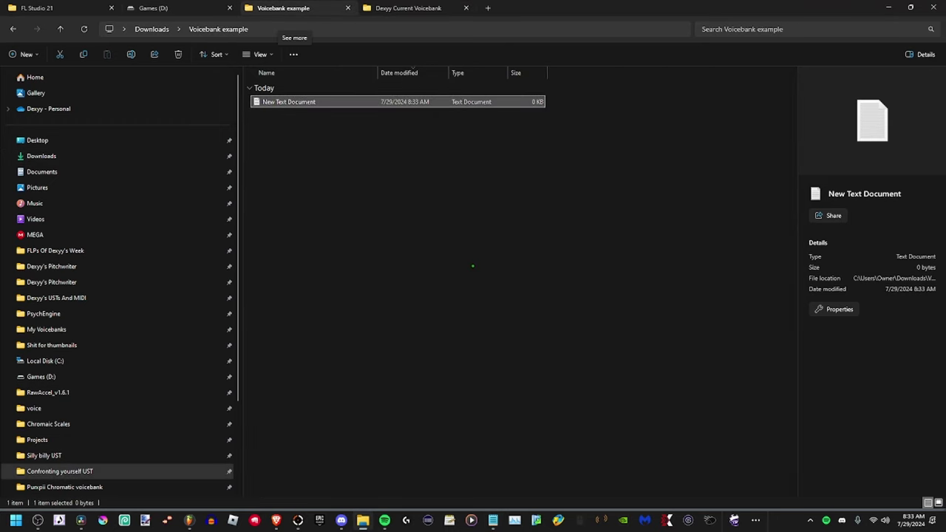
key("Return")
key("ctrl+v")
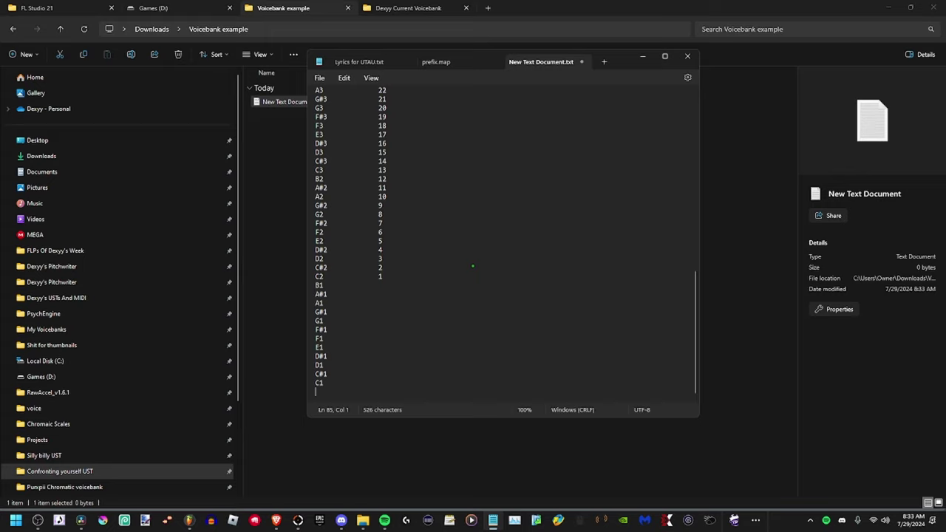
Delete the numbers beside the notes from C2 up through B2
left_click(383, 277)
key("BackSpace")
key("Up")
key("BackSpace")
key("Up")
key("BackSpace")
key("BackSpace")
key("Up")
key("BackSpace")
key("Up")
key("BackSpace")
key("Up")
Renumber from C3 as 1, continuing the numbering upward toward G#3
key("BackSpace")
key("Up")
key("BackSpace")
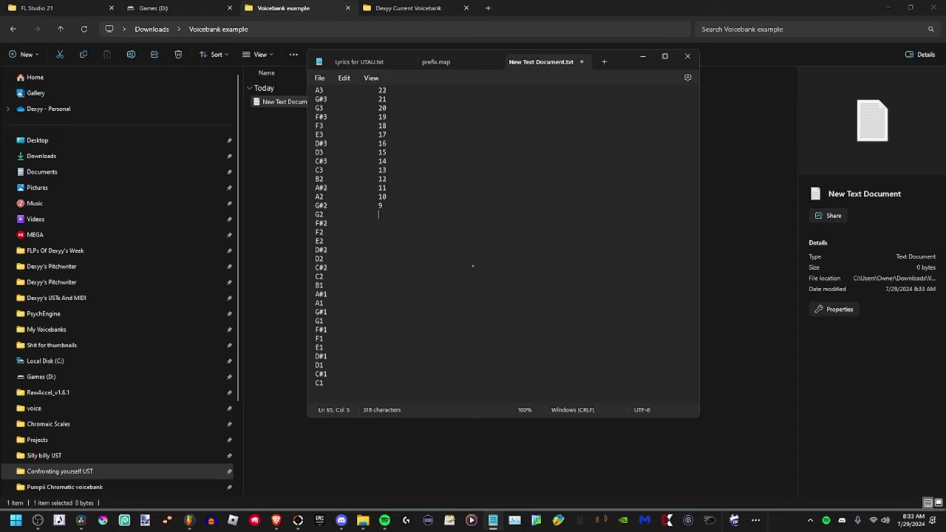
key("Up")
key("Delete")
key("Delete")
key("Up")
key("Up")
key("Delete")
key("Delete")
key("Up")
key("Delete")
key("Delete")
type("2")
key("BackSpace")
Renumber the D#3 through A3 values in the map as 4 to 10
left_click(386, 143)
key("BackSpace")
key("BackSpace")
type("4")
left_click(383, 134)
key("BackSpace")
key("BackSpace")
type("5")
left_click(386, 126)
key("BackSpace")
key("BackSpace")
key("BackSpace")
type("7")
key("Up")
key("End")
Renumber A#3 through G4 as 11 to 20
key("BackSpace")
key("BackSpace")
type("8")
key("Up")
key("End")
key("BackSpace")
key("BackSpace")
type("9")
key("Up")
key("End")
key("BackSpace")
key("BackSpace")
type("10")
scroll(472, 265, "up", 4)
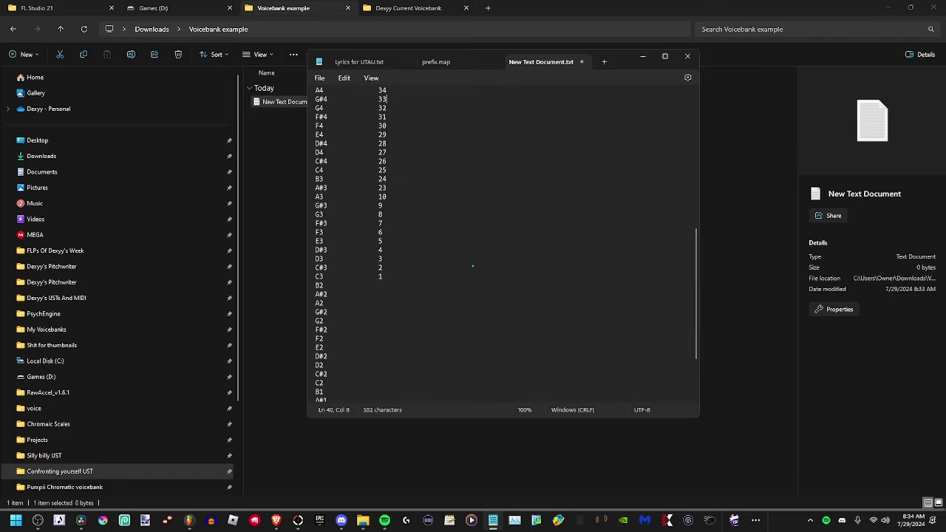
key("Up")
key("End")
key("BackSpace")
key("BackSpace")
type("11")
key("Up")
key("End")
key("BackSpace")
key("BackSpace")
type("12")
key("Up")
key("End")
key("BackSpace")
key("BackSpace")
type("13")
key("Up")
key("End")
key("BackSpace")
key("BackSpace")
type("14")
key("Up")
key("End")
key("BackSpace")
key("BackSpace")
key("1")
key("5")
key("Up")
key("End")
key("BackSpace")
key("BackSpace")
type("16")
key("Up")
key("End")
key("BackSpace")
key("BackSpace")
type("17")
key("Up")
key("End")
key("BackSpace")
key("BackSpace")
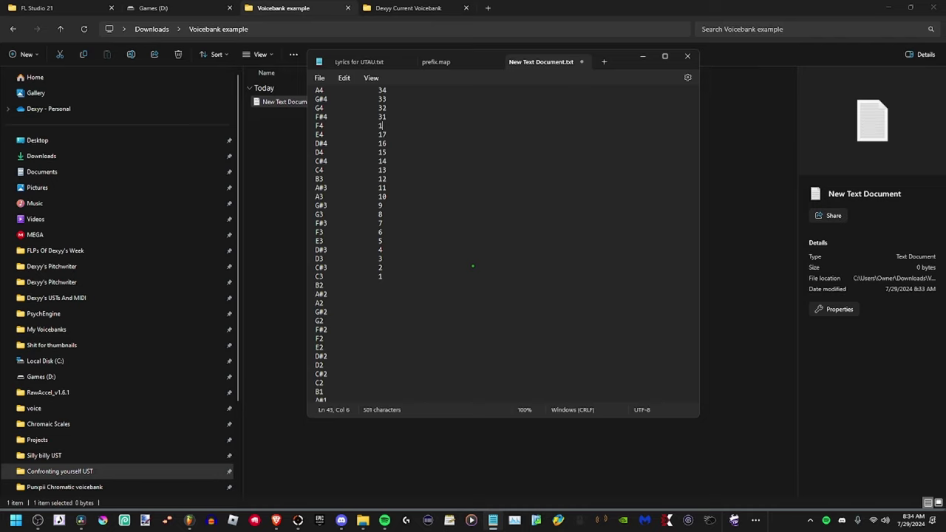
type("18")
Renumber G#4 through A5 as 21 to 34
key("Up")
key("End")
key("BackSpace")
key("BackSpace")
type("19")
key("Up")
key("End")
key("BackSpace")
key("BackSpace")
type("20")
key("Up")
key("End")
scroll(472, 265, "up", 2)
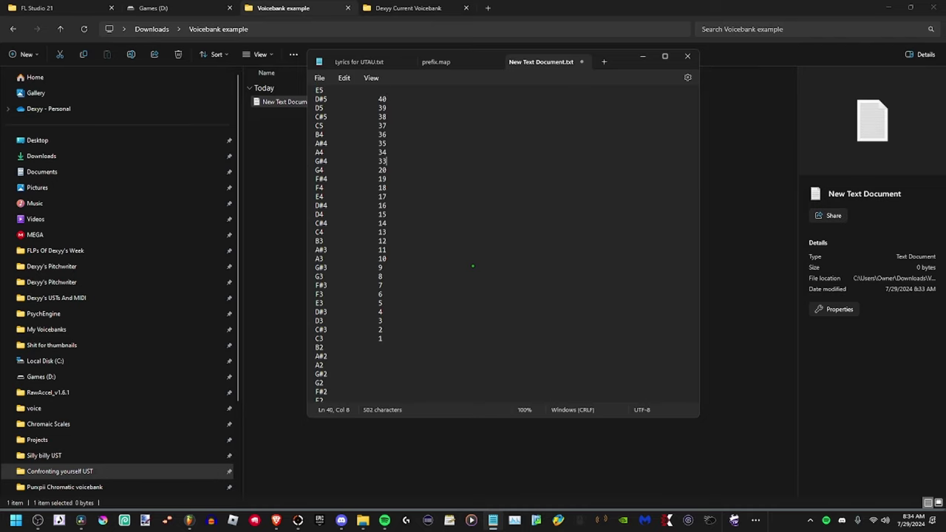
key("BackSpace")
key("BackSpace")
type("21")
key("Up")
key("End")
key("BackSpace")
key("BackSpace")
type("22")
key("Up")
key("End")
key("BackSpace")
key("BackSpace")
key("2")
key("3")
key("Up")
key("End")
key("BackSpace")
key("BackSpace")
type("24")
key("Up")
key("End")
key("BackSpace")
key("BackSpace")
key("2")
key("5")
key("Up")
key("End")
key("BackSpace")
key("BackSpace")
key("2")
key("6")
key("Up")
key("End")
key("BackSpace")
key("BackSpace")
type("27")
key("Up")
key("Up")
key("End")
type("29")
key("Up")
key("End")
type("30")
key("Up")
key("End")
key("3")
key("1")
key("Up")
key("End")
key("3")
key("2")
key("Up")
key("End")
Number A#5 through D#6 as 35 to 40 and correct the misplaced value on the D#5 line
key("3")
key("3")
key("Up")
key("End")
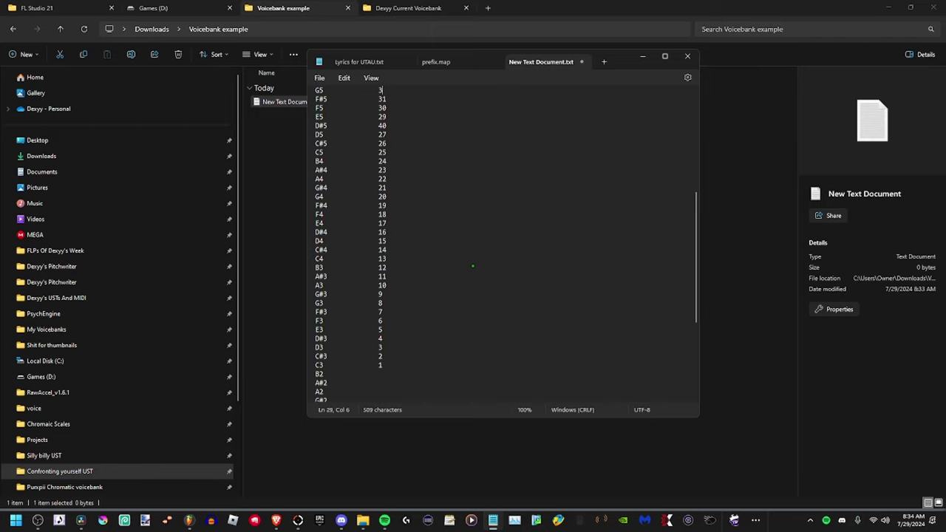
type("334")
key("BackSpace")
key("BackSpace")
key("BackSpace")
type("34")
key("Up")
key("End")
key("3")
key("5")
key("Up")
key("End")
key("3")
key("6")
key("Up")
key("End")
key("3")
key("7")
key("Up")
key("End")
key("3")
key("8")
key("Up")
key("End")
key("3")
key("9")
key("Up")
key("End")
key("4")
key("0")
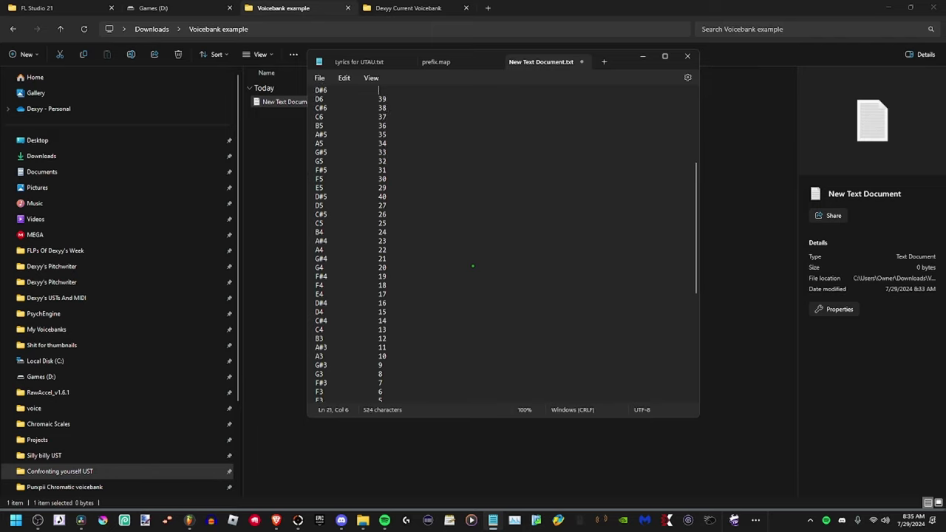
key("Down")
key("Down")
key("Down")
key("Down")
key("Down")
key("Down")
key("Down")
key("Down")
key("Down")
key("Down")
key("Down")
key("End")
key("BackSpace")
key("BackSpace")
type("28")
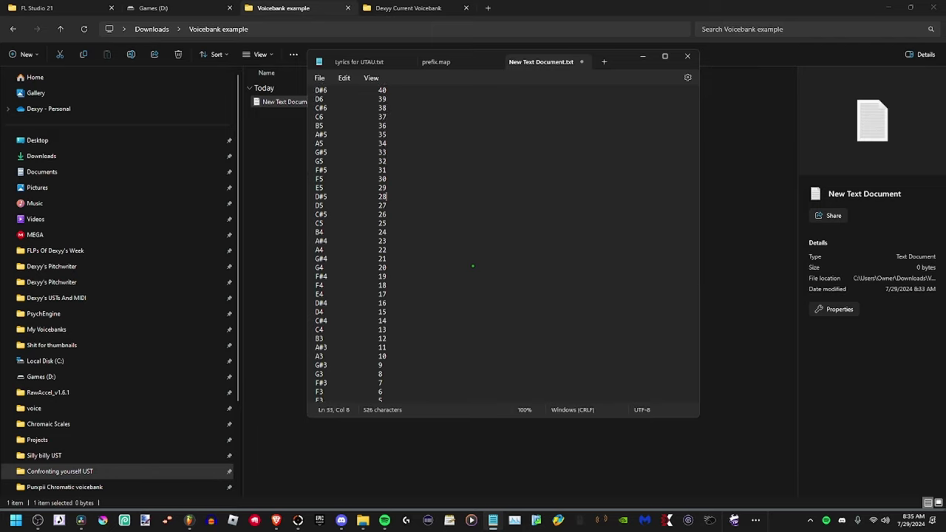
Check the renumbered values up and down the list, then bring up Save as
key("Up")
scroll(472, 266, "up", 3)
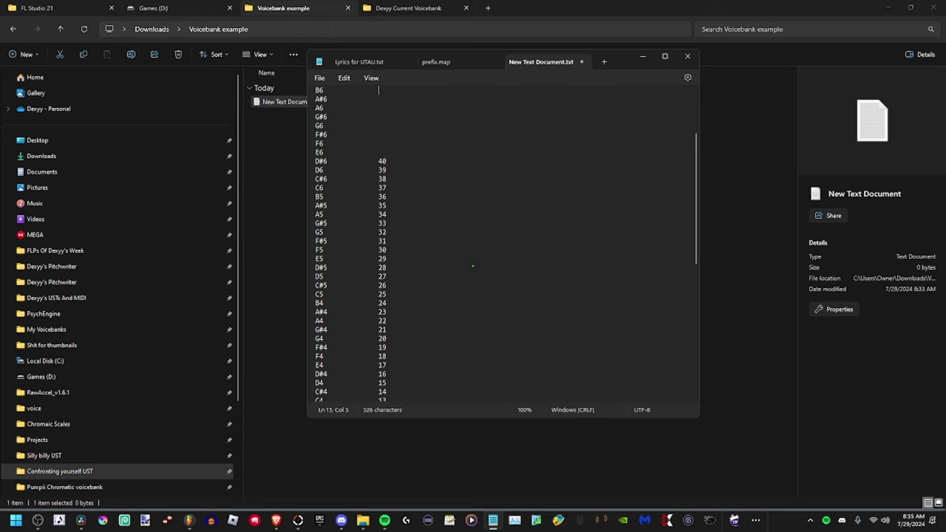
key("Up")
key("Up")
key("Up")
key("Up")
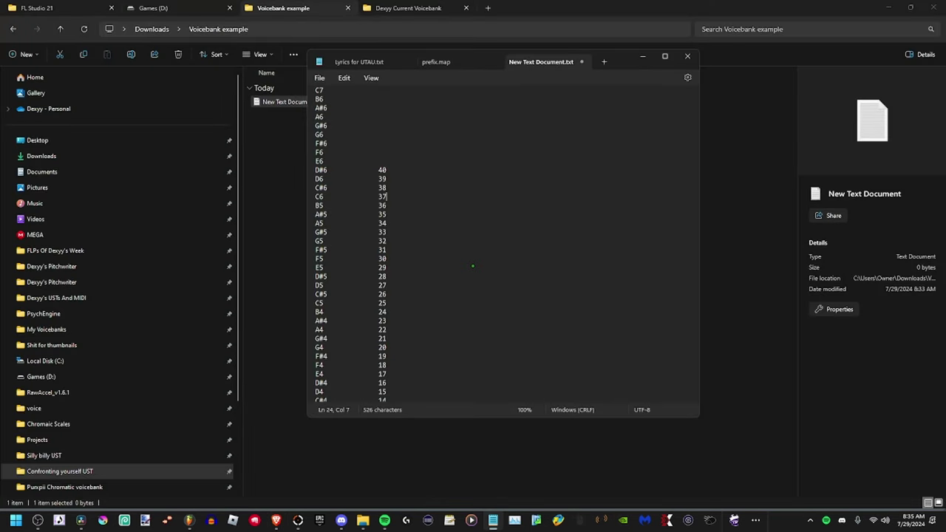
key("Up")
key("Down")
key("Down")
key("Down")
key("Down")
key("Down")
key("Down")
key("Down")
key("Down")
key("Down")
key("Down")
key("Down")
key("Down")
key("Down")
key("Down")
key("Down")
key("Down")
key("Down")
key("Down")
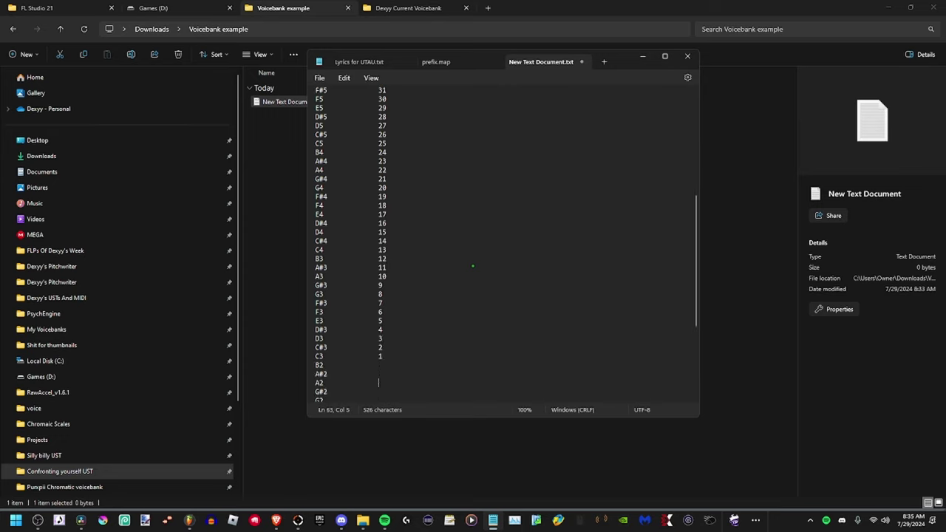
key("Up")
key("Up")
key("Up")
key("Up")
key("Up")
key("Up")
key("Up")
key("Up")
key("Up")
key("Up")
key("Up")
key("Up")
key("Up")
key("Up")
key("Up")
key("Up")
key("Up")
key("Up")
key("Up")
key("Up")
key("Up")
key("Up")
key("Up")
key("Up")
key("Up")
key("Up")
key("Up")
key("Up")
key("Up")
key("Up")
key("Up")
key("Up")
key("Up")
key("Up")
key("Up")
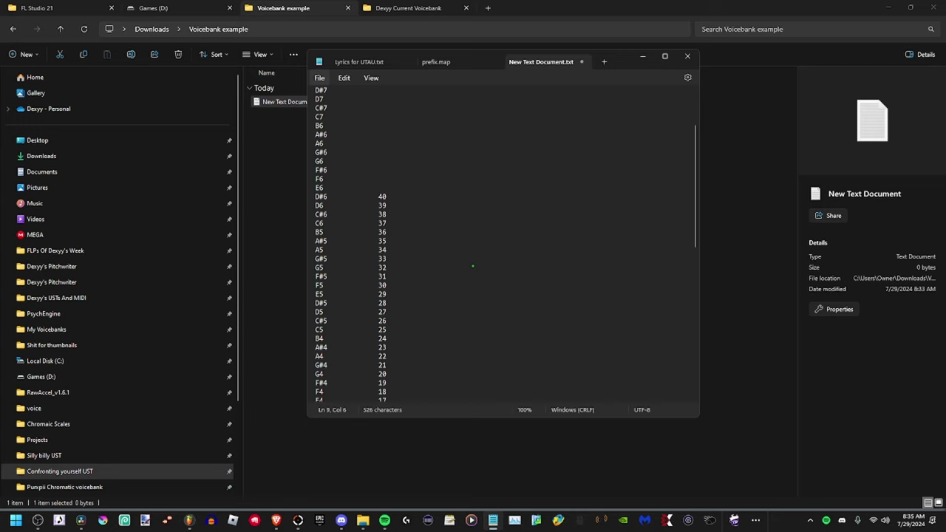
key("alt+f")
key("Return")
Save the map as prefix.map with the file type set to All files
key("Tab")
key("alt+Down")
key("Down")
key("Return")
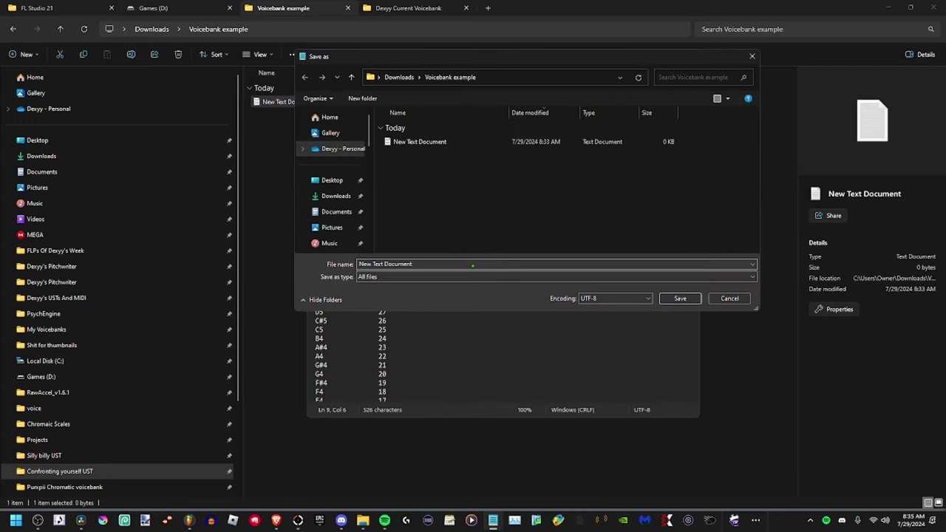
key("shift+Tab")
type("pre")
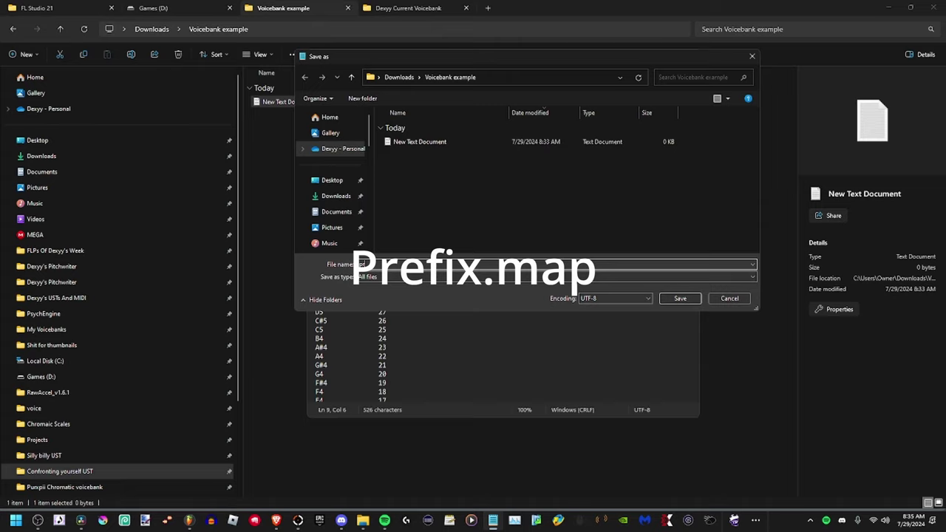
type("fix.map")
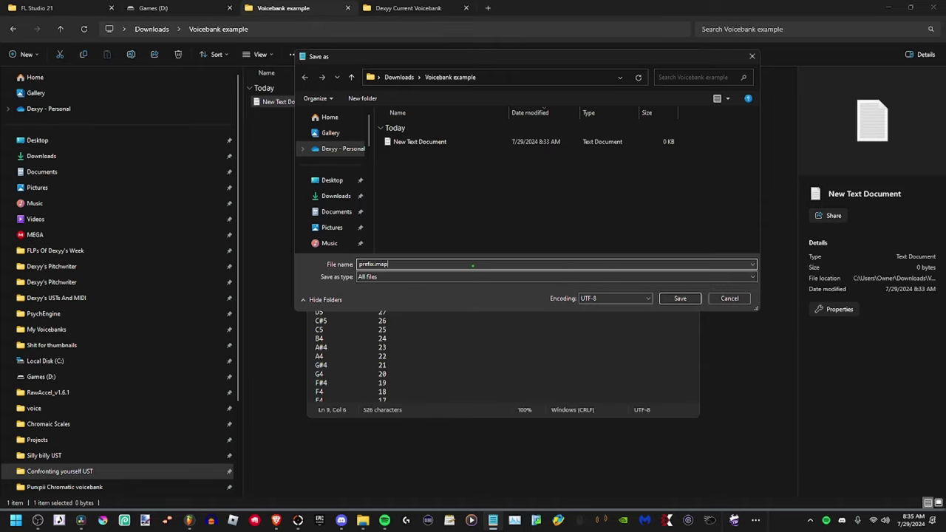
key("Return")
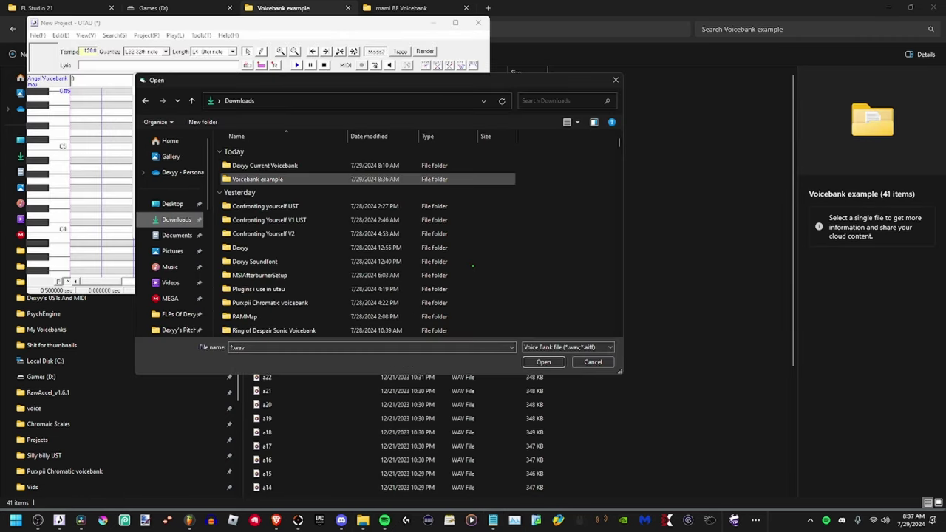
Set the Voicebank example folder as the project's Voice Bank in Project Configurations
double_click(295, 178)
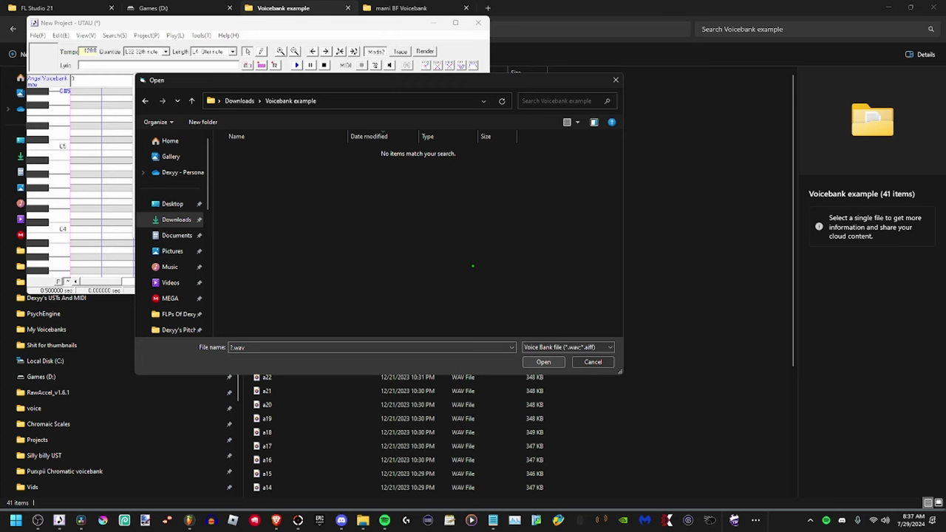
left_click(568, 346)
left_click(561, 362)
double_click(236, 192)
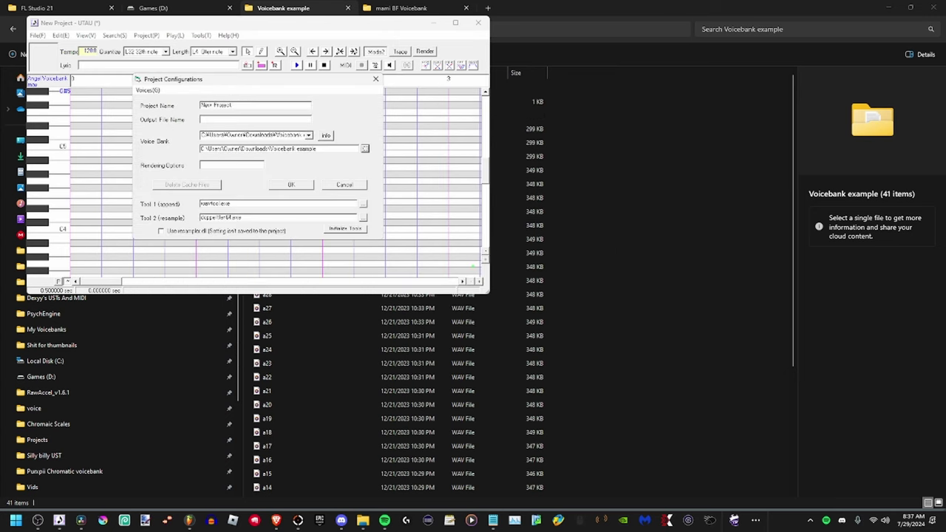
key("Return")
Bring the UTAU project forward and play the test melody
scroll(259, 177, "down", 1)
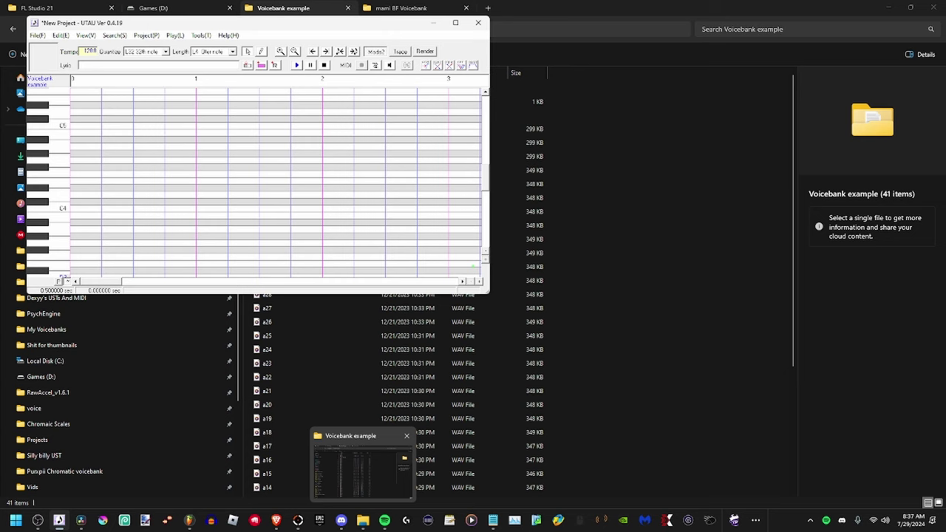
left_click(363, 520)
left_click(80, 520)
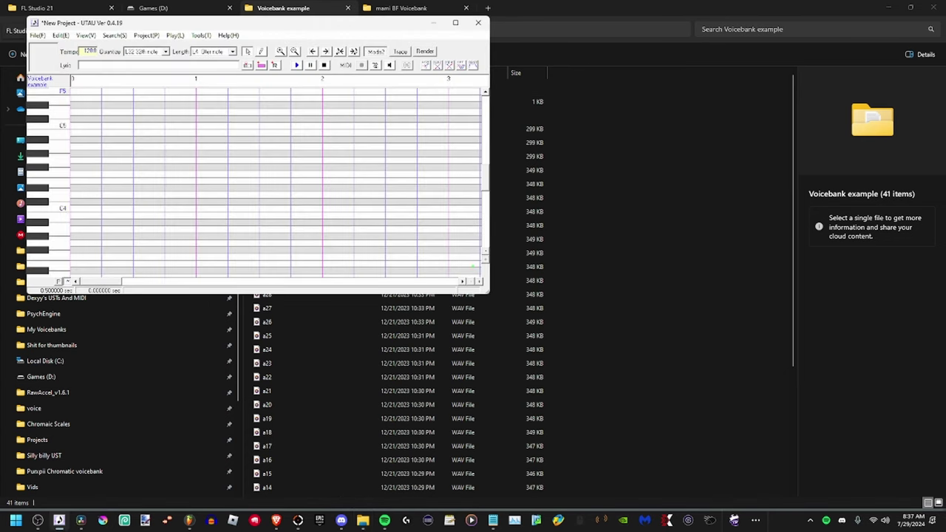
key("space")
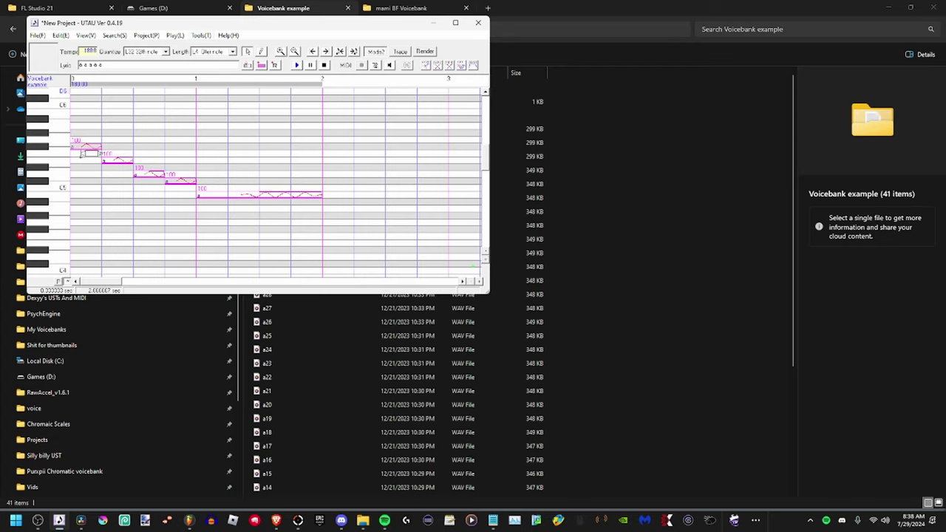
In Voice Bank Settings, select every sample from the first to a9.wav and initialize all their frequency maps
key("alt+t")
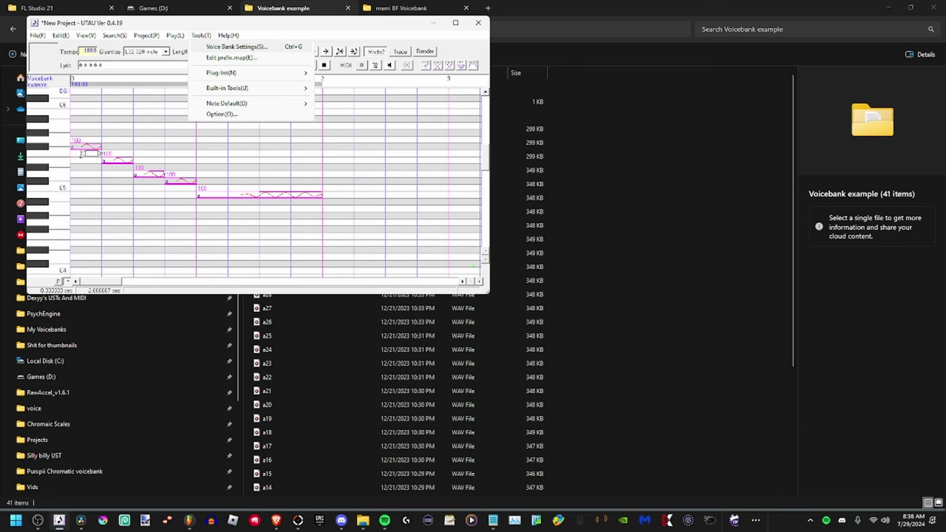
key("Down")
key("Return")
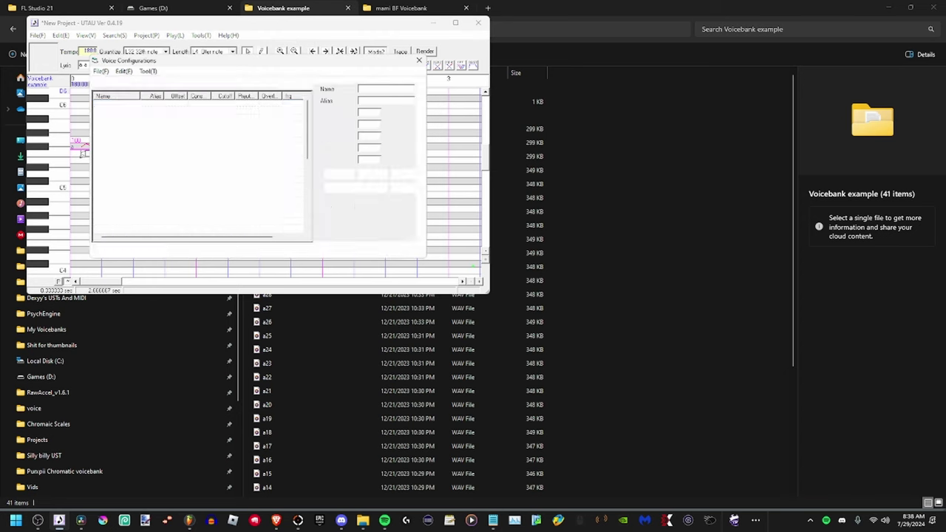
scroll(82, 153, "down", 7)
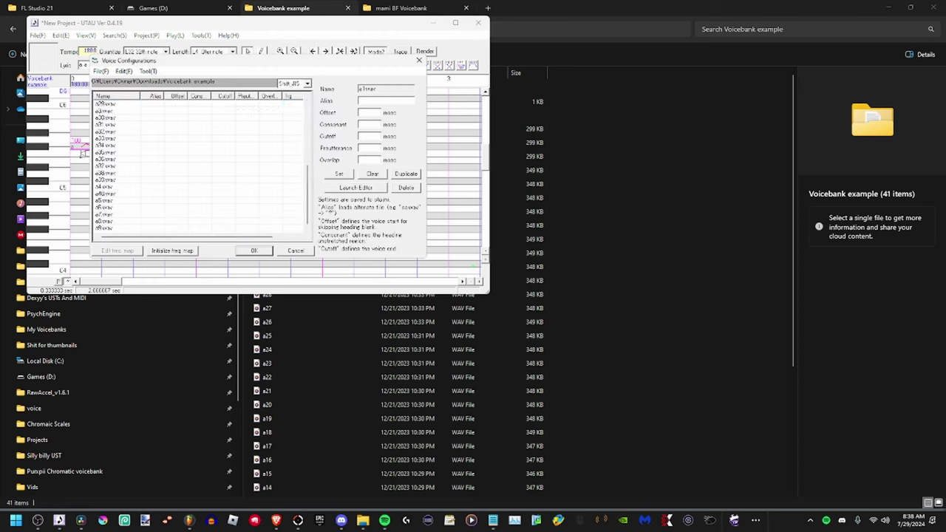
key("End")
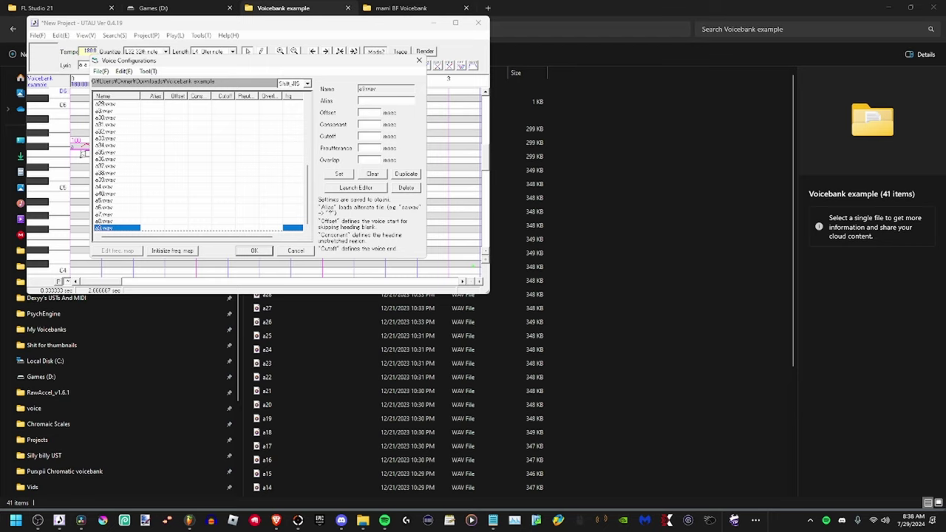
key("Home")
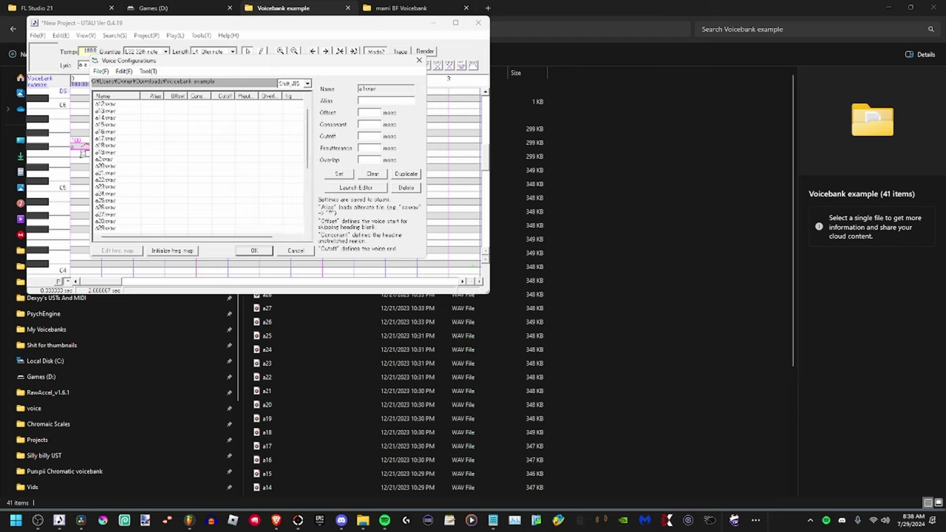
key("alt+e")
key("Up")
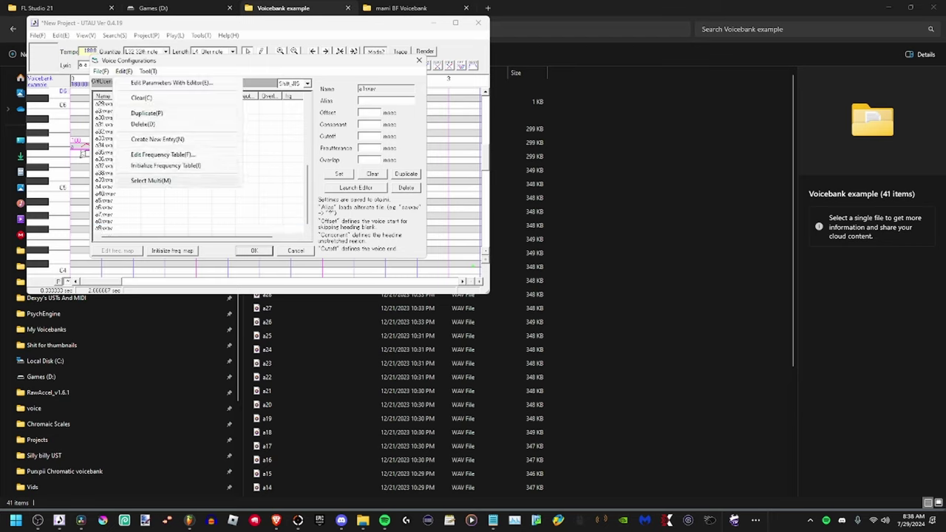
key("Return")
key("alt+i")
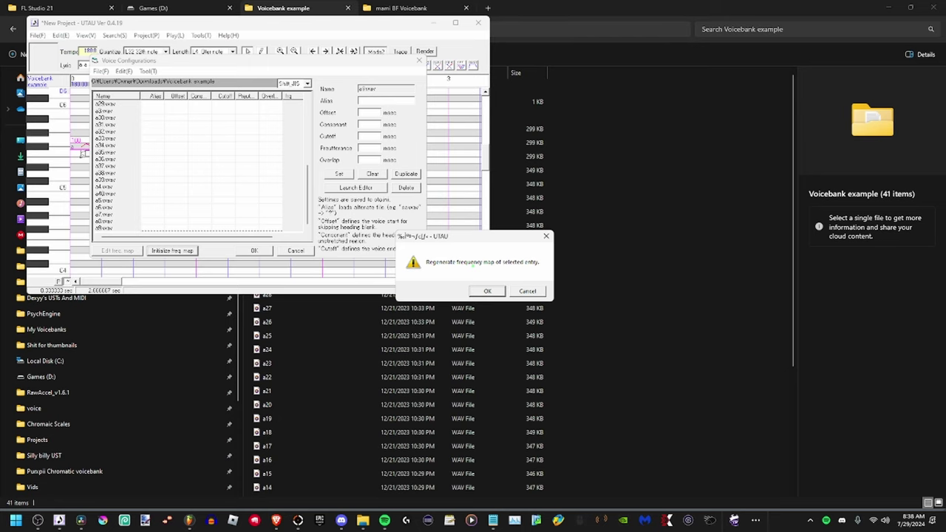
left_click(487, 291)
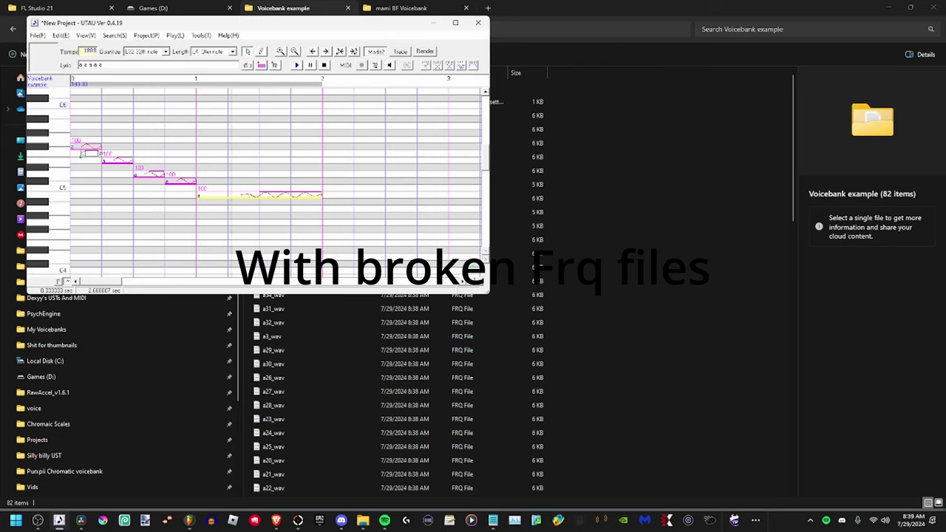
Select all melody notes, launch the Frequency Map Editor plugin and load the voicebank's maps
right_click(169, 106)
left_click(190, 118)
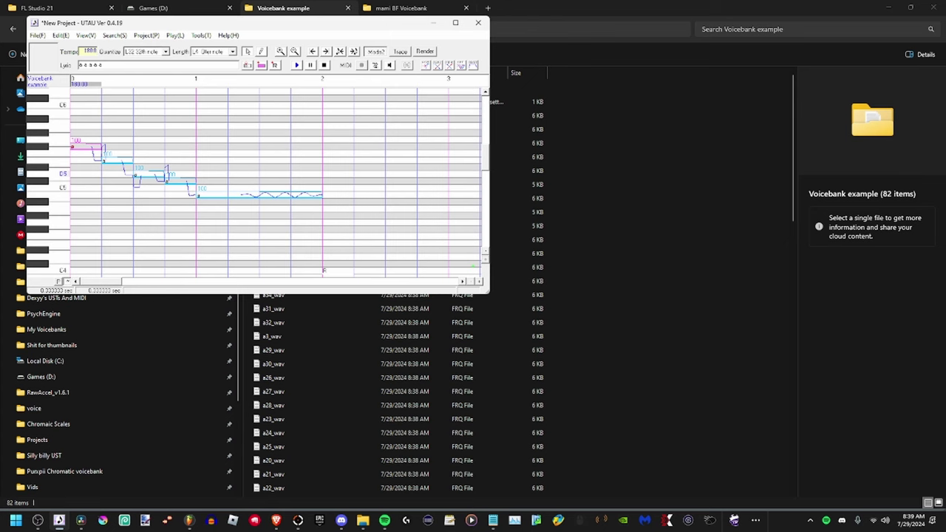
right_click(167, 126)
left_click(222, 241)
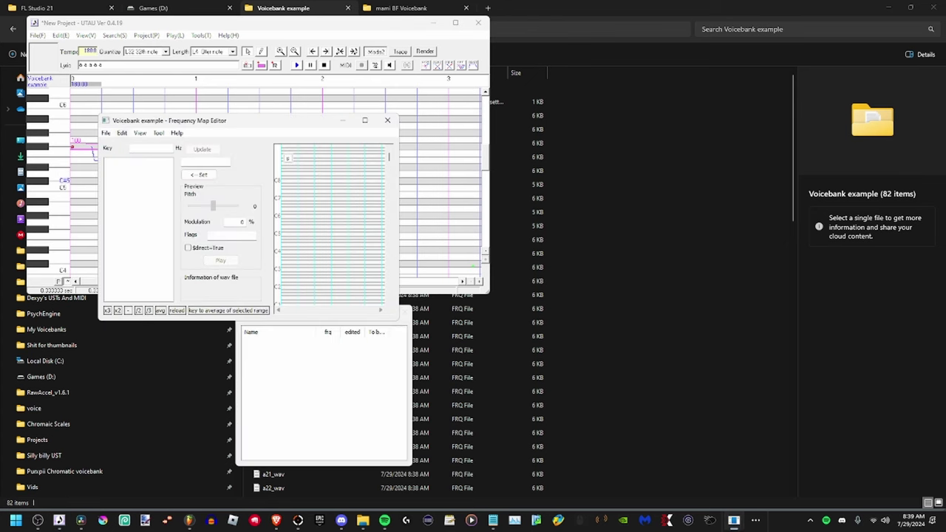
left_click(105, 132)
left_click(148, 153)
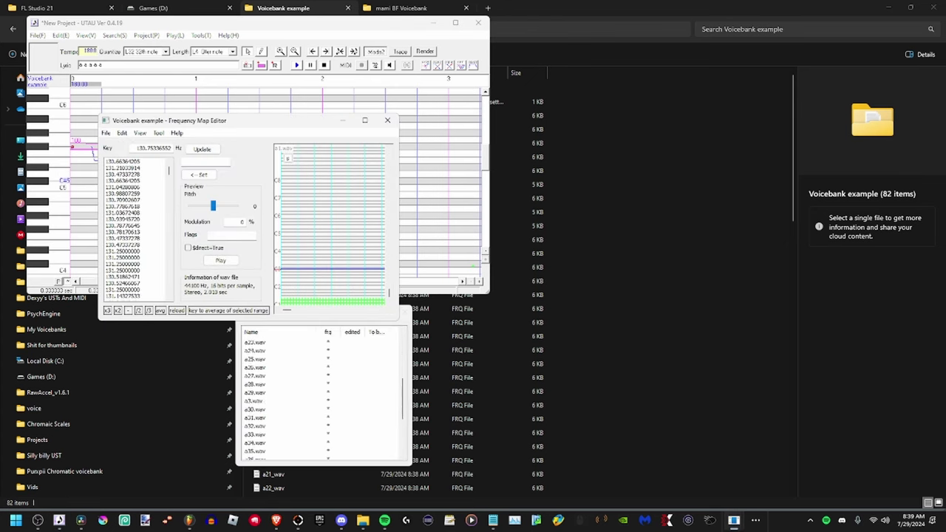
Open a31.wav's frequency map and preview the sample, including at its original pitch
left_click(255, 417)
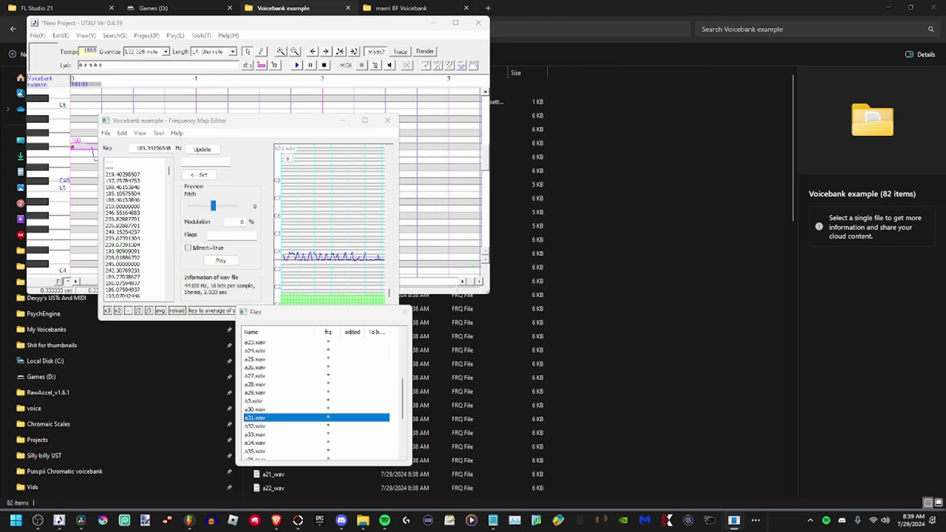
left_click(221, 260)
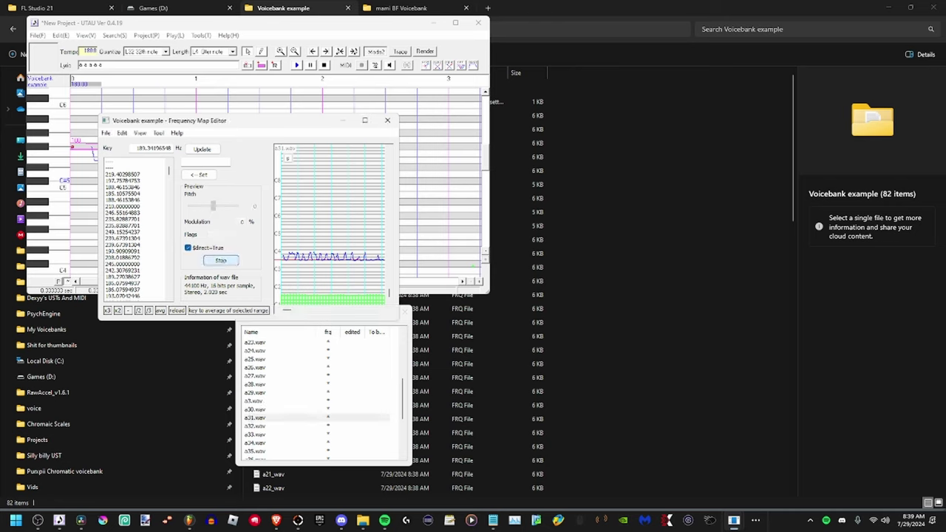
left_click(122, 232)
key("ctrl+a")
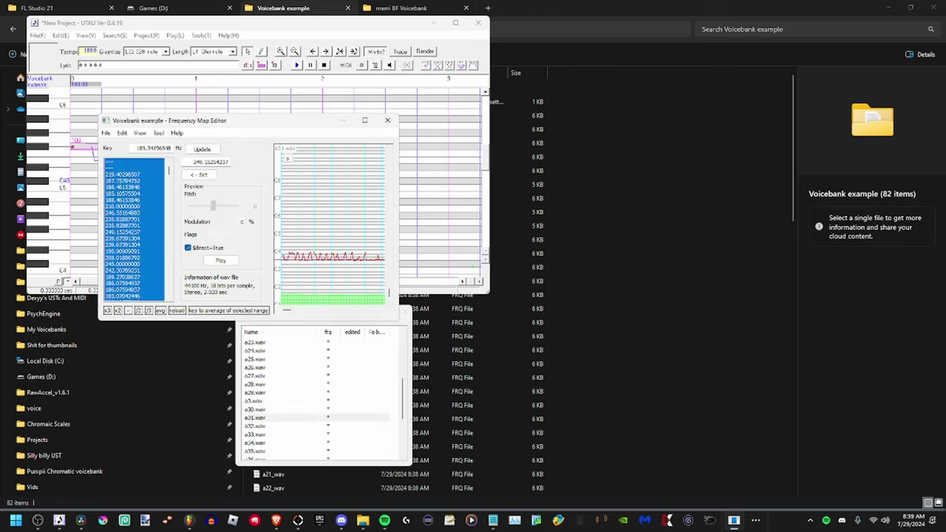
left_click(220, 260)
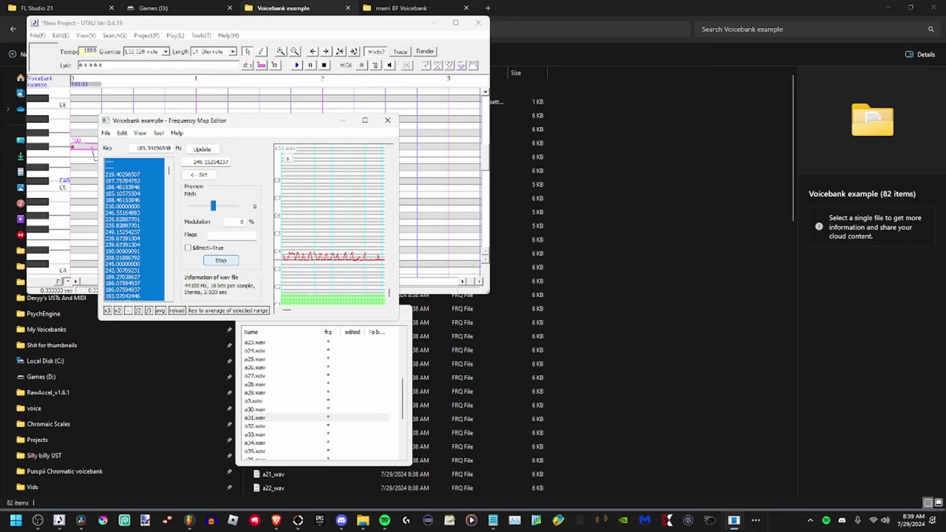
left_click(188, 247)
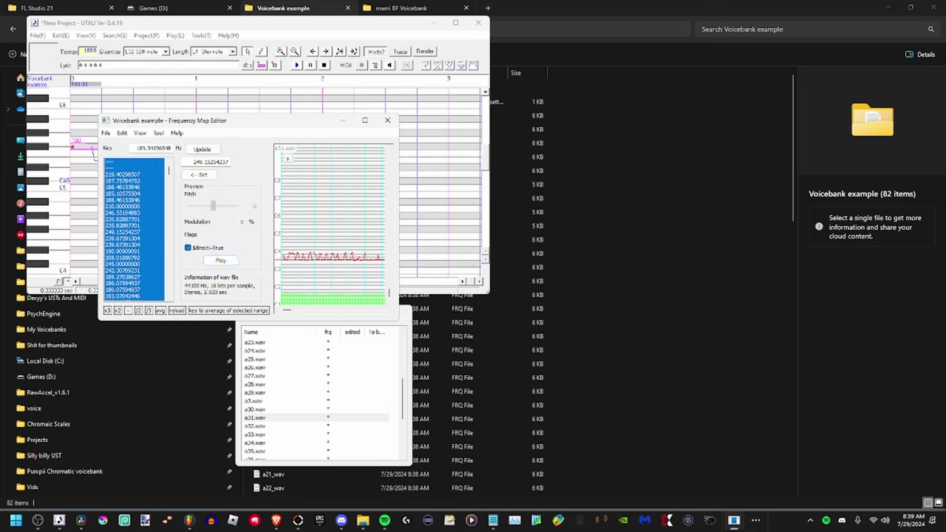
Reinitialize a31.wav's frequency map and move on to a34.wav
left_click(105, 132)
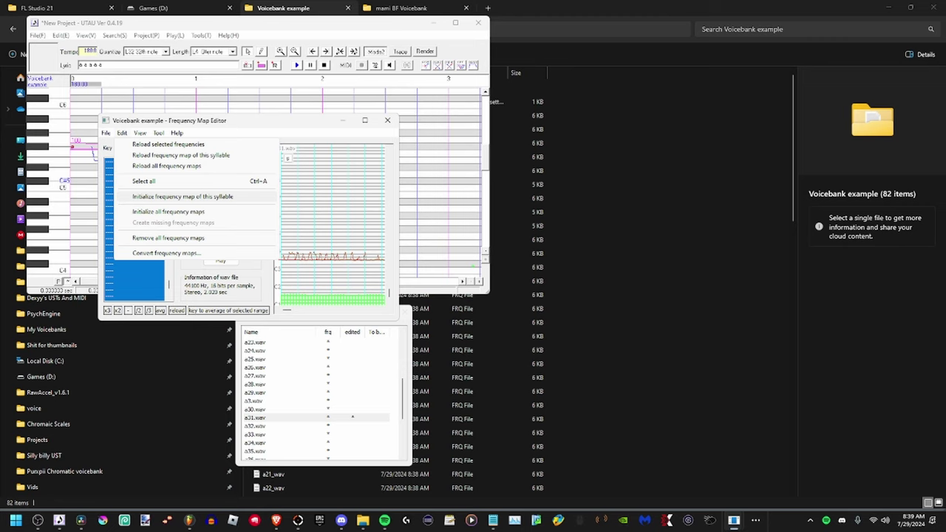
left_click(147, 154)
left_click(484, 289)
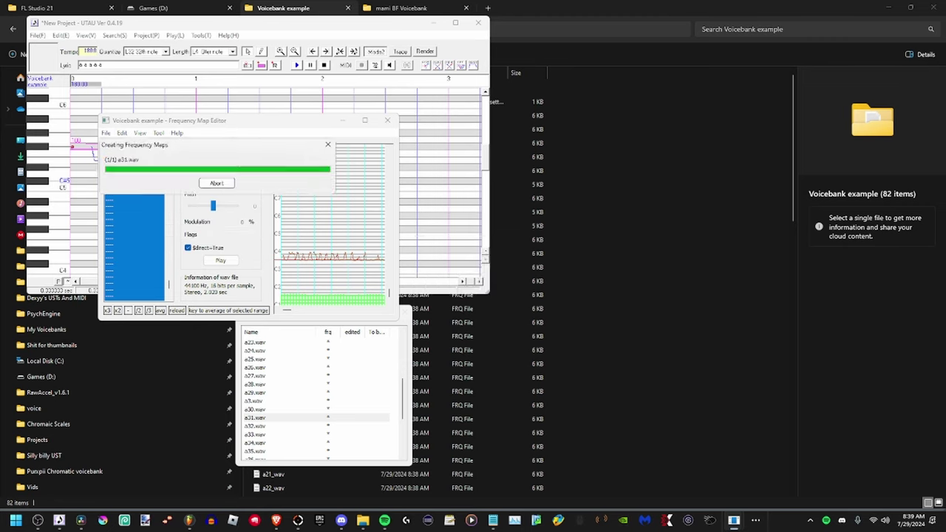
left_click(255, 442)
Run the frequency map checker with expected note A3 and skip ahead to the flagged a35.wav
left_click(159, 132)
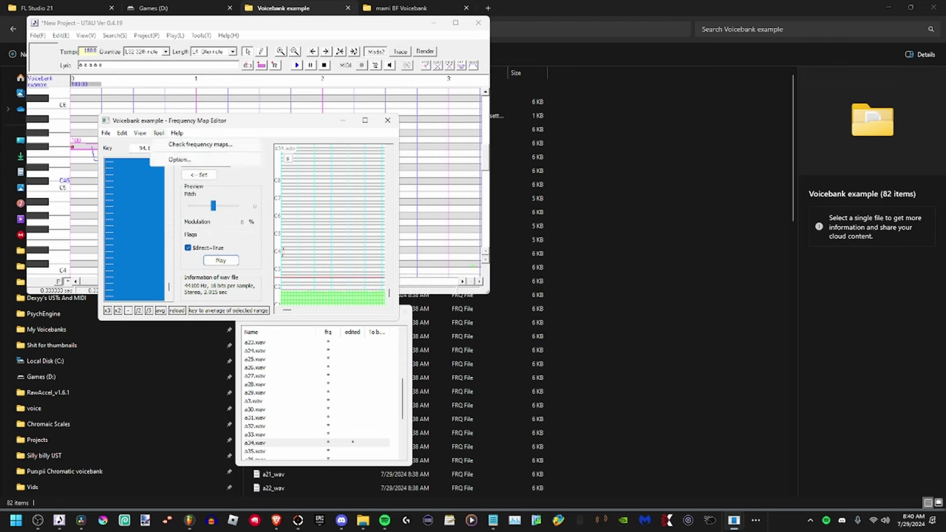
left_click(177, 145)
key("a")
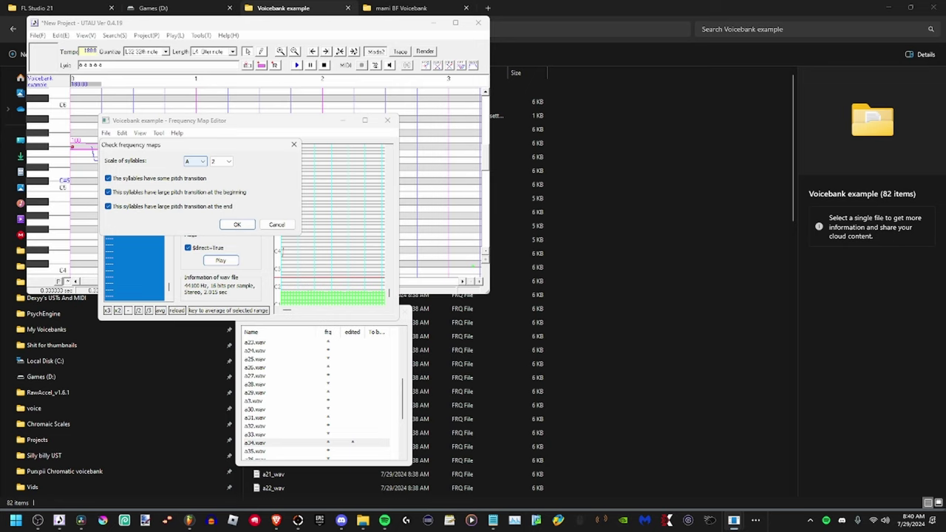
key("Tab")
key("3")
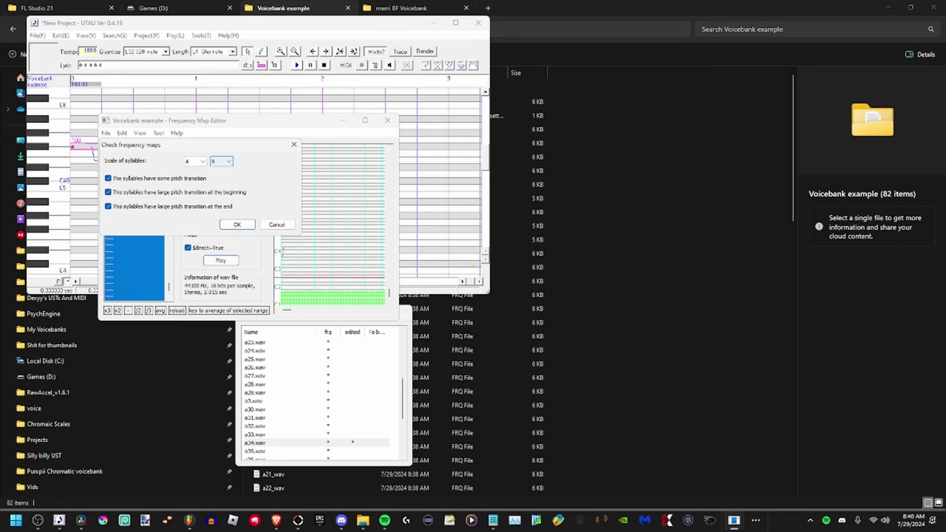
left_click(237, 224)
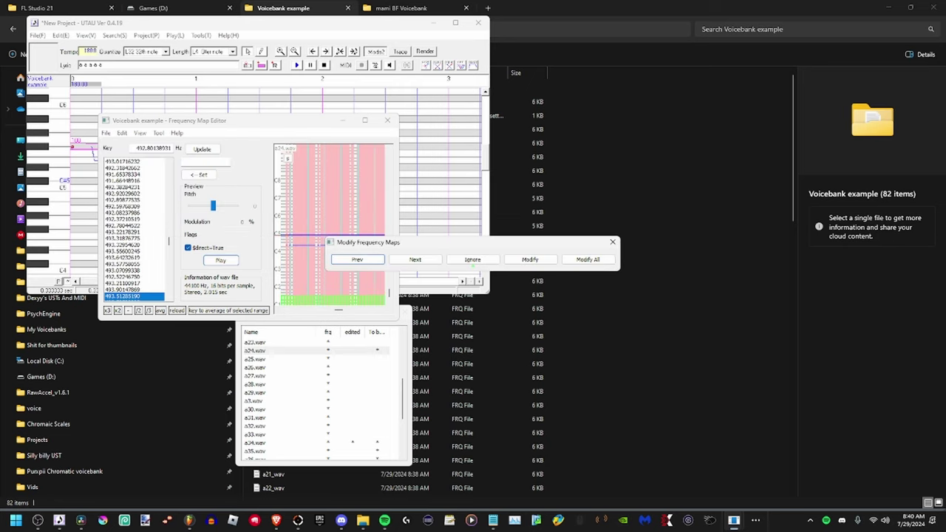
key("Tab")
key("Return")
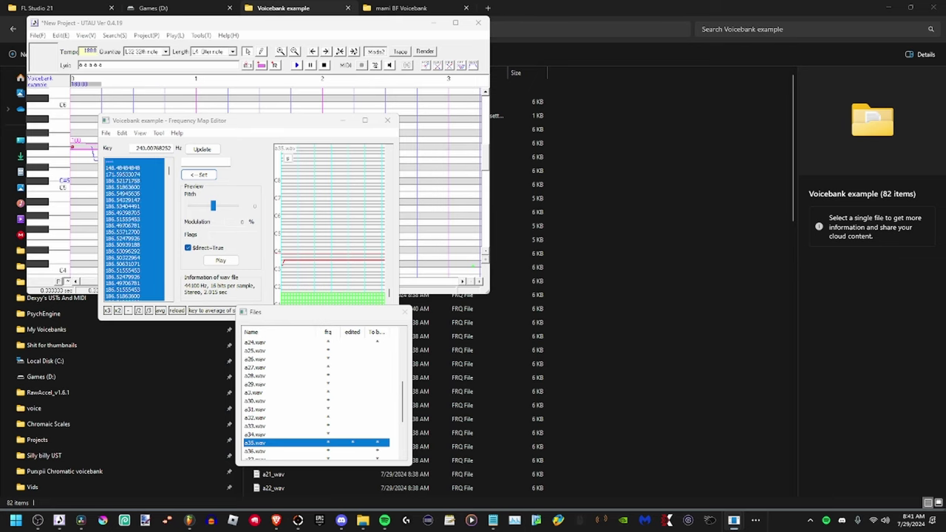
Set a35.wav's frequency rows to 717.07317073 as the reference value
left_click(215, 311)
scroll(135, 229, "down", 10)
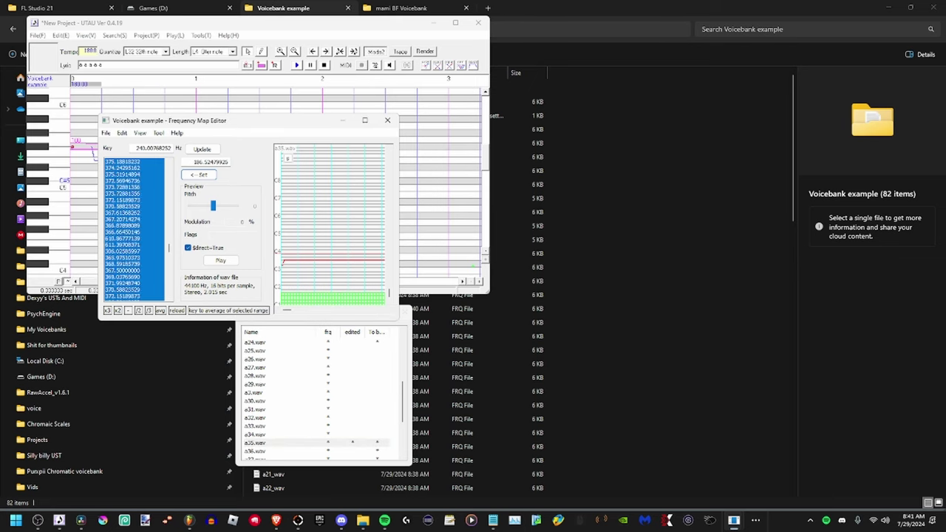
left_click(134, 174)
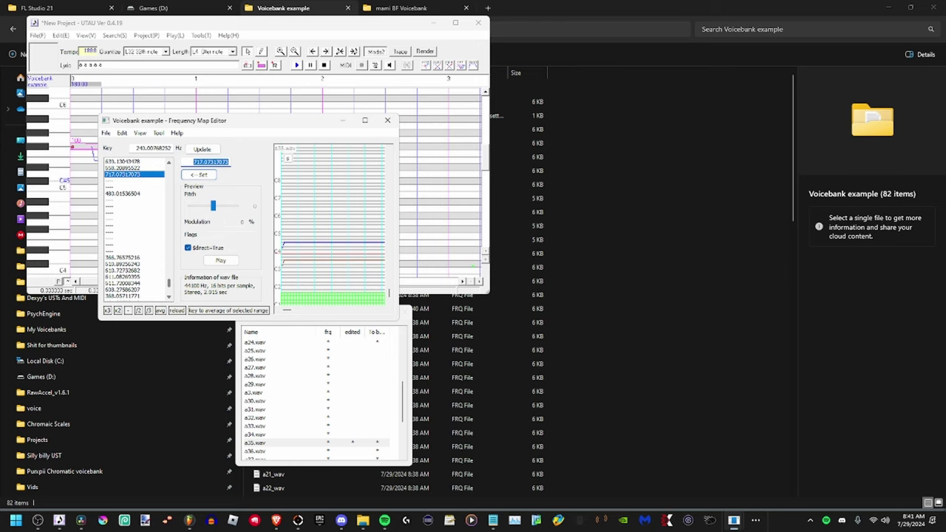
left_click(198, 174)
left_click(202, 148)
scroll(134, 229, "down", 5)
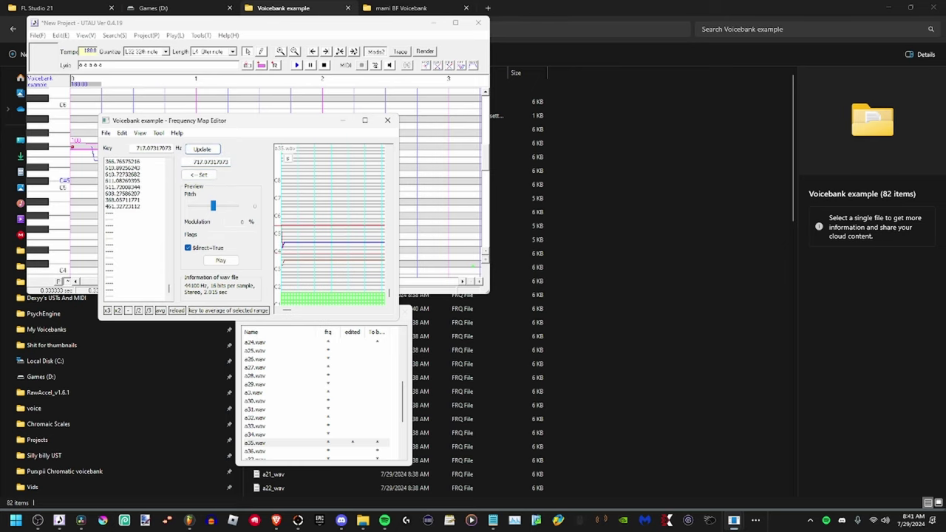
left_click(135, 296)
left_click(134, 161, "shift")
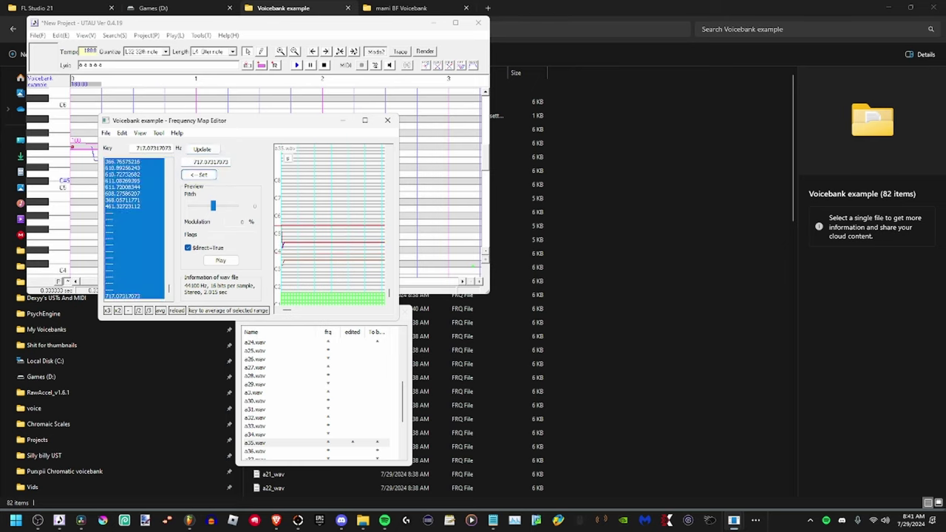
left_click(199, 174)
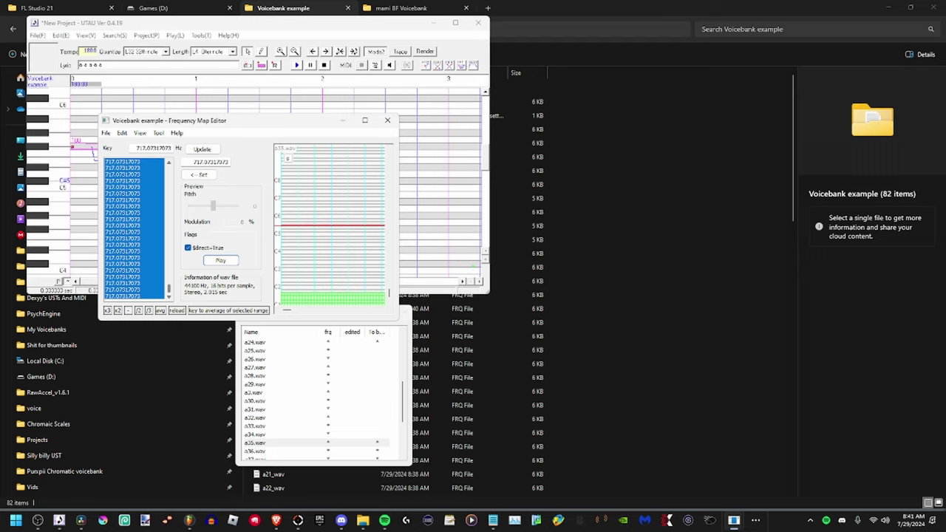
Change the key frequency to 890 Hz, apply it to the last row, and select all rows
left_click(153, 147)
type("8")
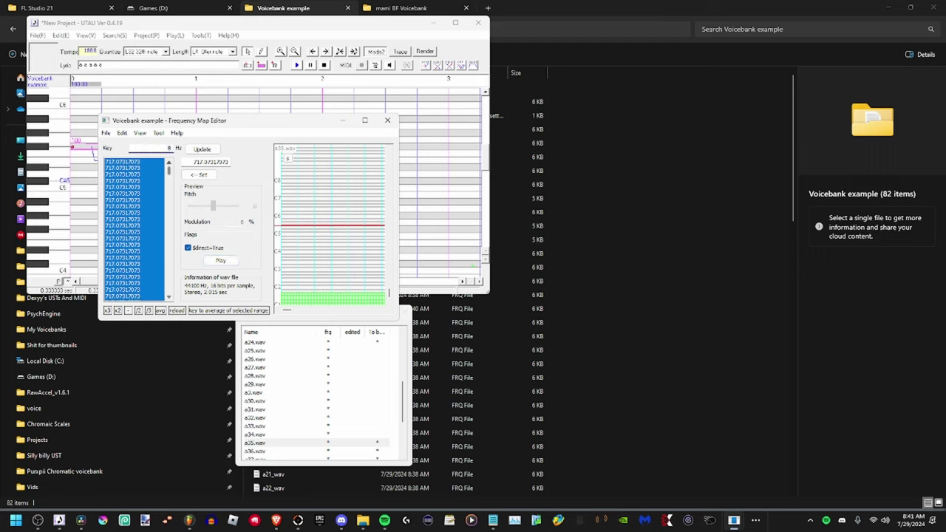
type("90")
left_click(202, 149)
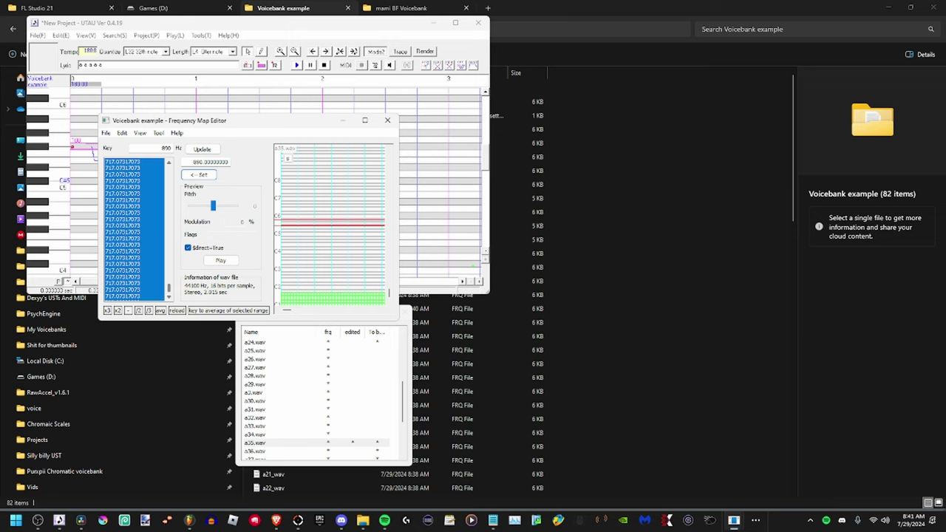
left_click(133, 296)
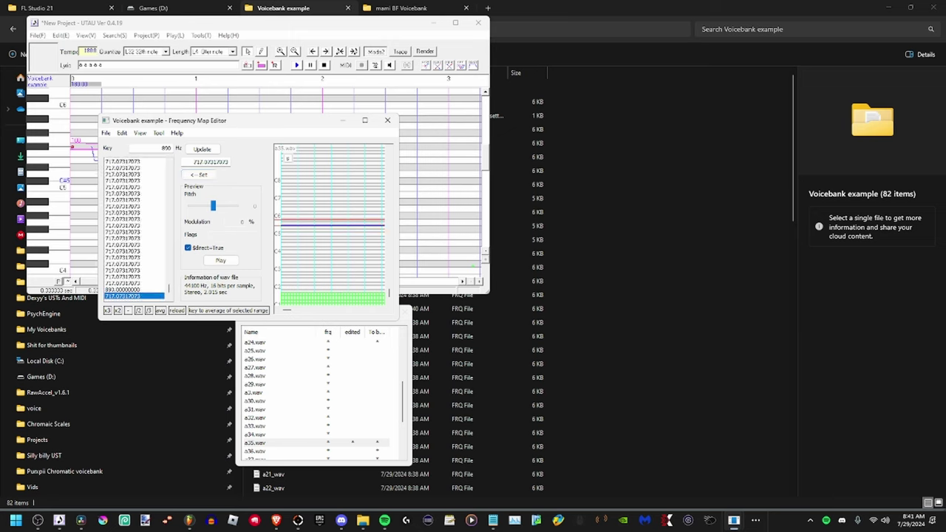
left_click(202, 148)
left_click(199, 175)
key("ctrl+a")
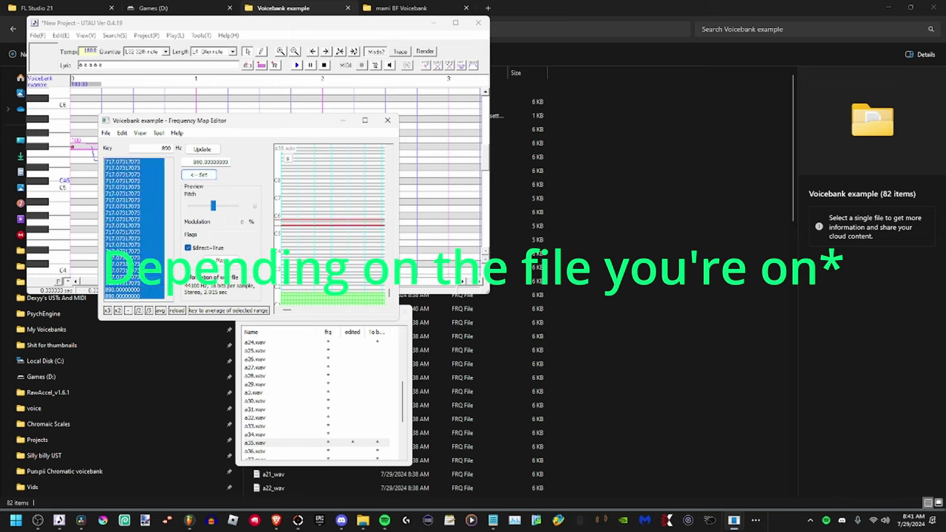
Reinitialize a35.wav's frequency map and take 466.22549727 as its key frequency
left_click(122, 132)
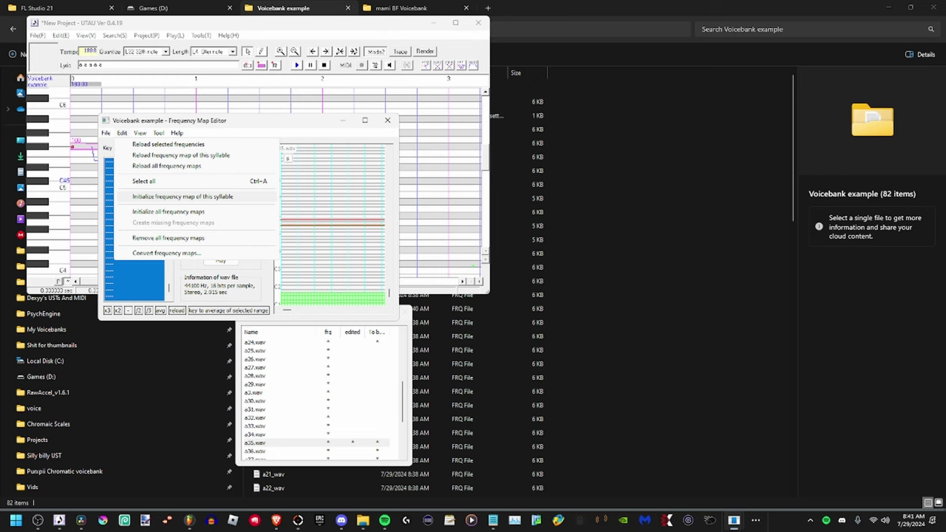
left_click(177, 195)
key("Return")
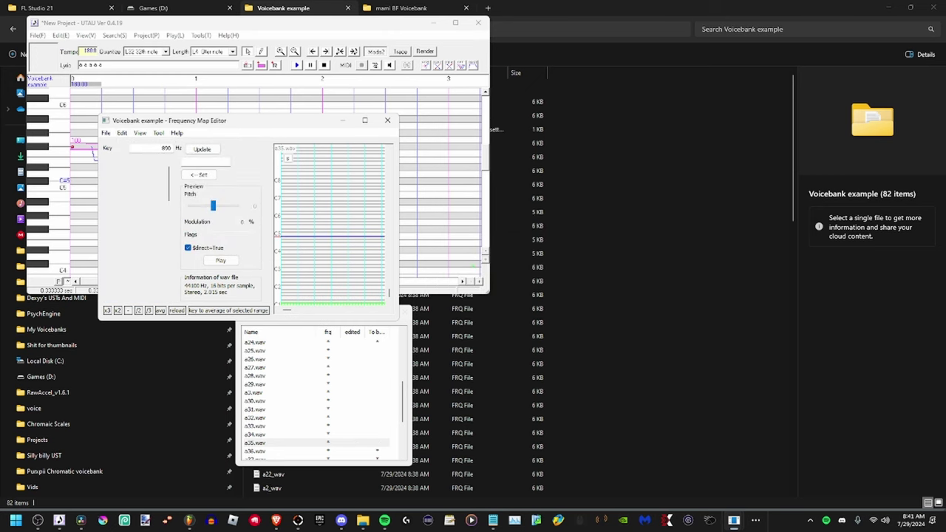
left_click(473, 262)
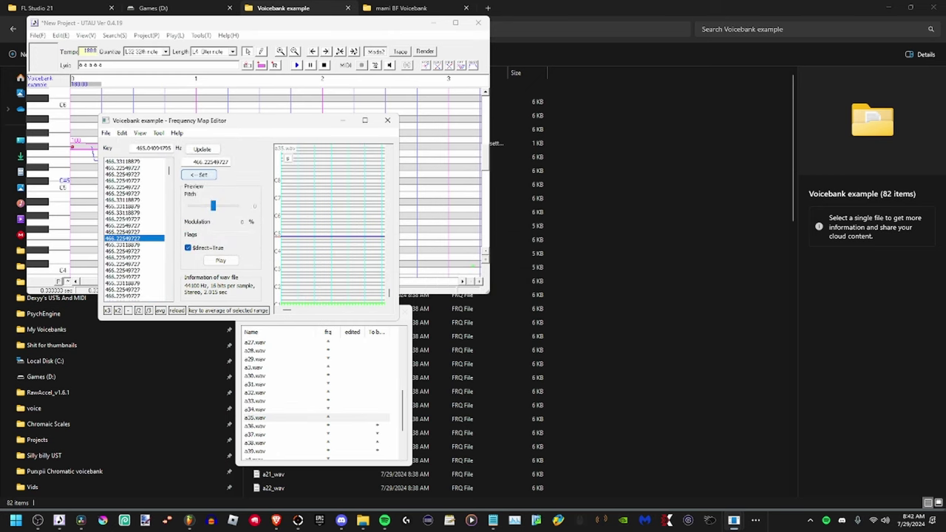
key("Return")
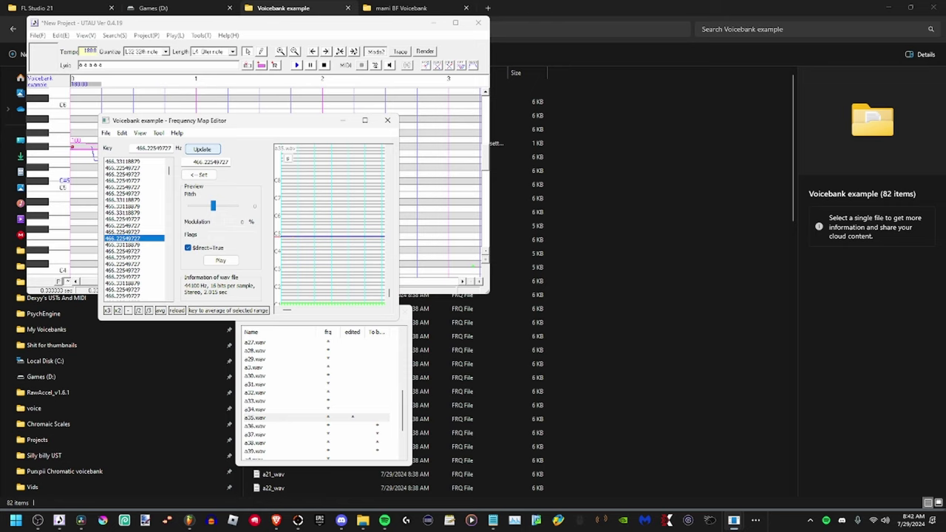
Set the first and outlying last rows (436.45162424) to 466.22549727 and select all rows
left_click(123, 161)
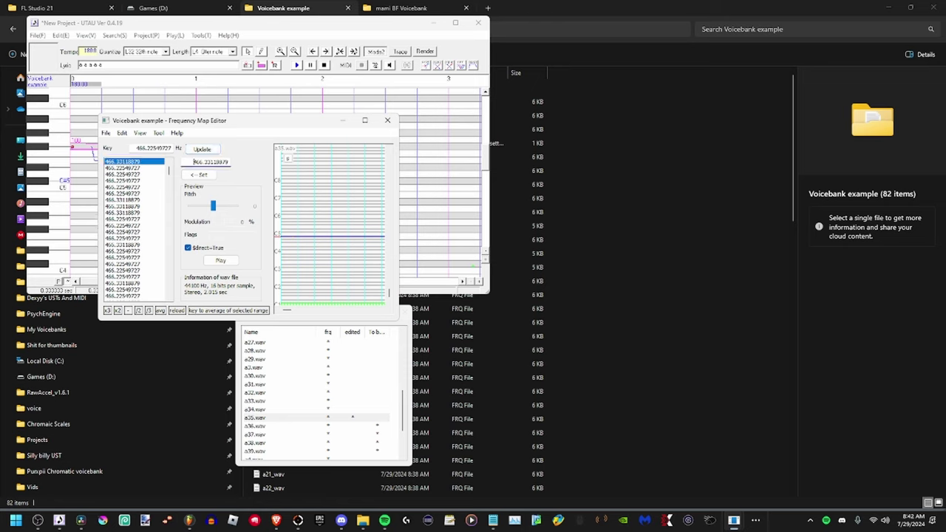
type("466.22549727")
left_click(198, 174)
scroll(137, 229, "down", 10)
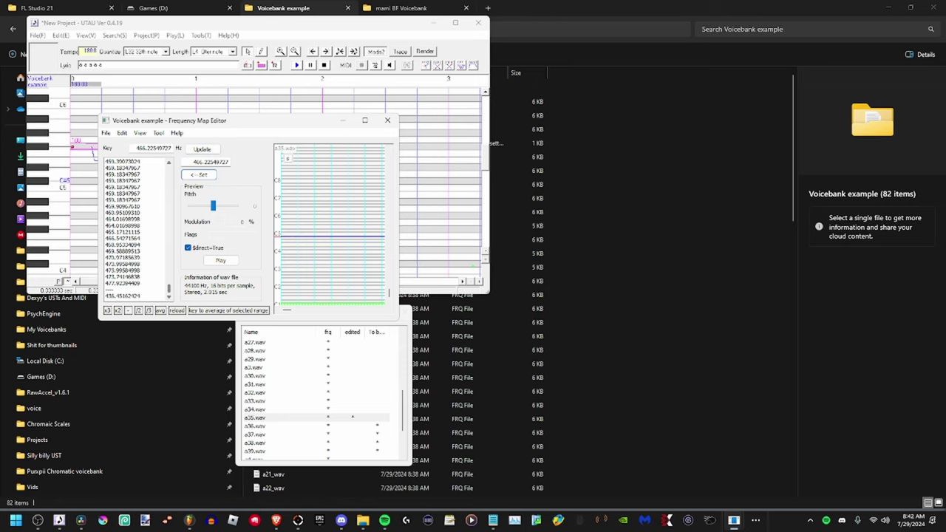
left_click(123, 295)
type("466.22549727")
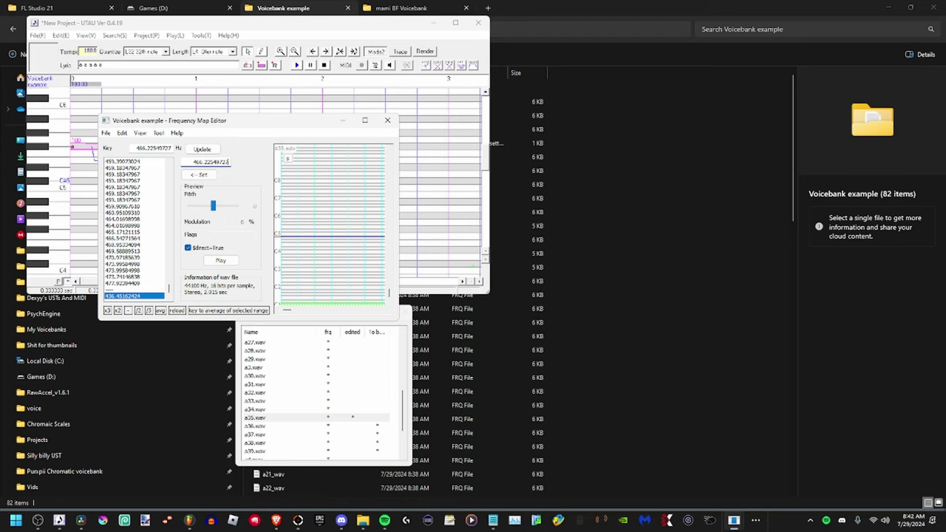
left_click(198, 174)
key("ctrl+a")
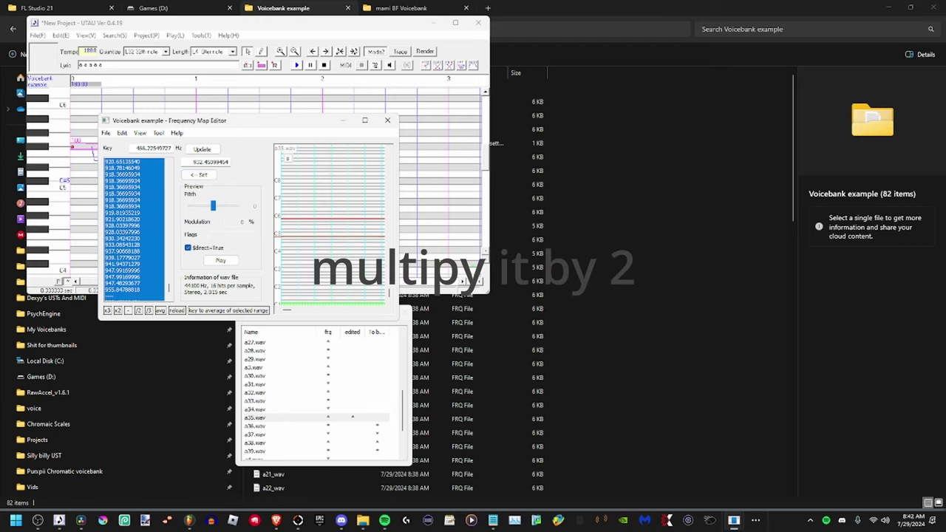
Double the frequency values and set every row to 932.45099455 Hz
left_click(117, 311)
left_click(122, 161)
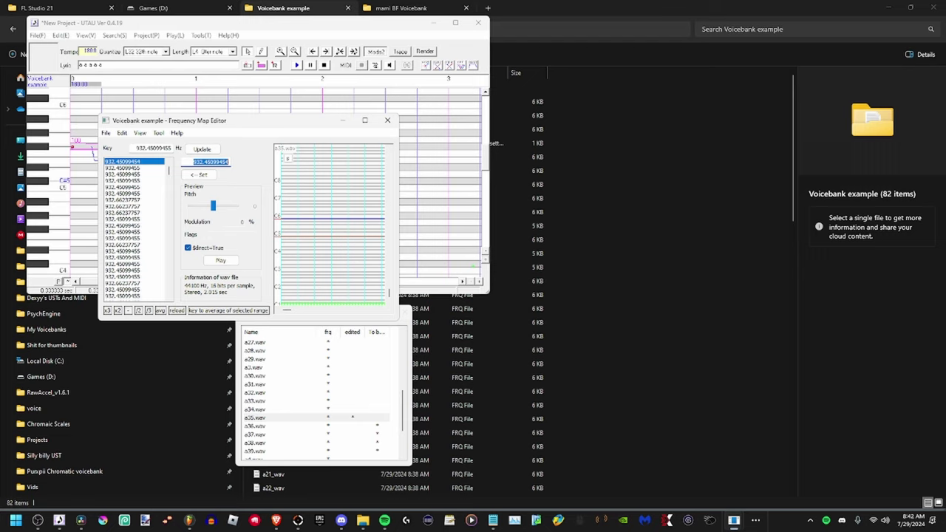
scroll(133, 229, "down", 10)
left_click(122, 295)
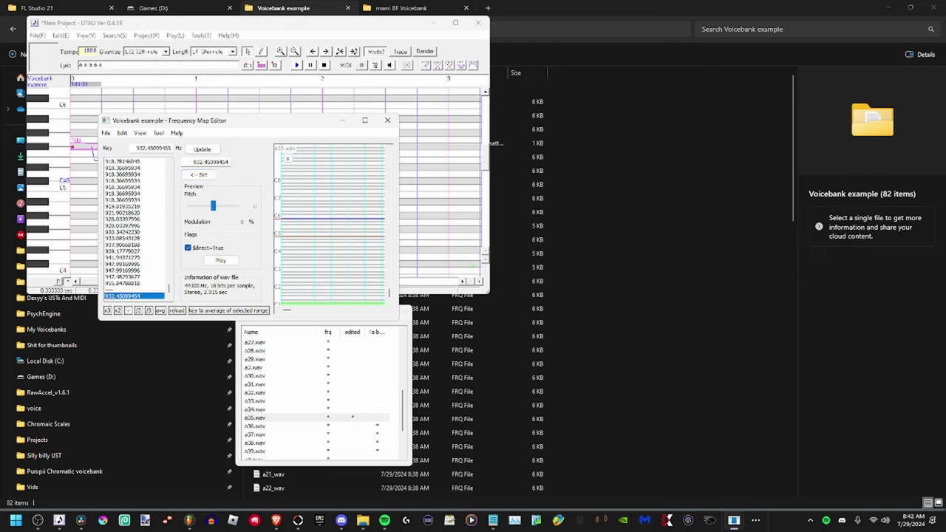
type("932.45099455")
key("ctrl+a")
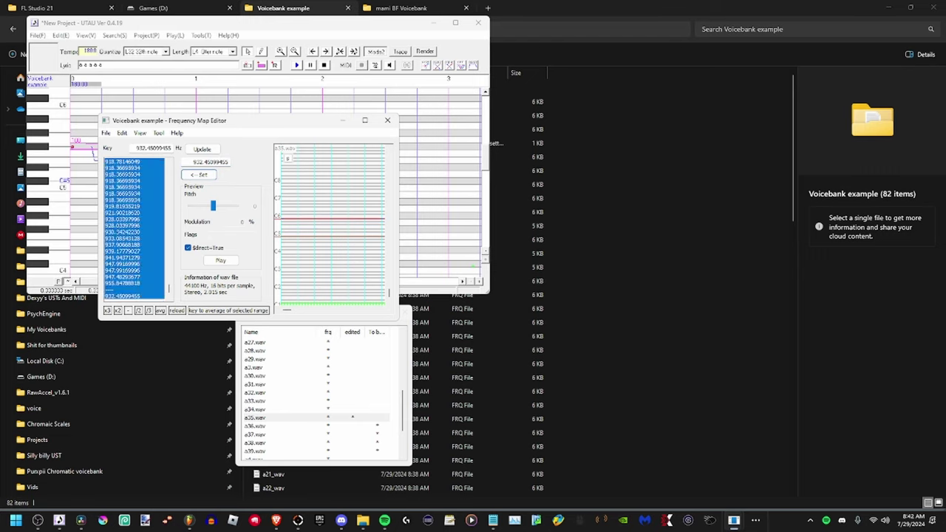
key("Return")
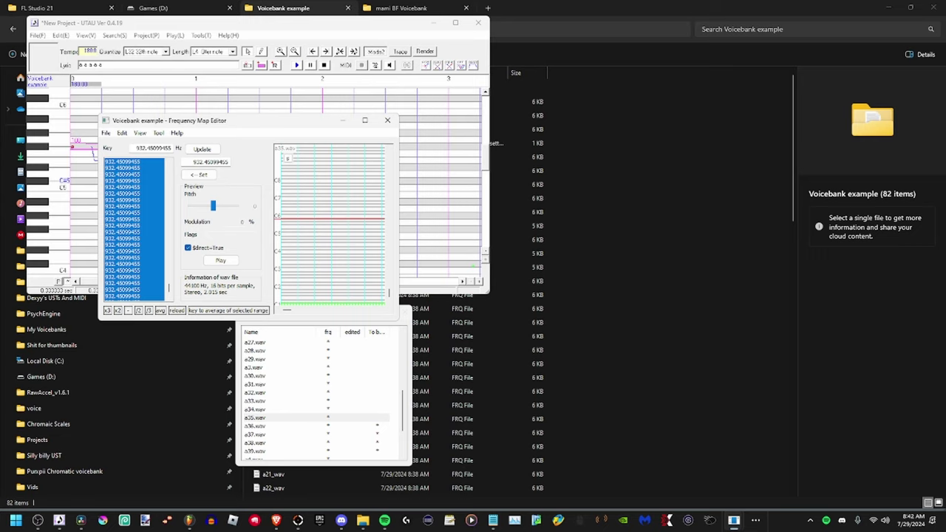
Turn off $direct=True and play a preview of the corrected pitch
key("Tab")
key("Tab")
key("Tab")
key("space")
key("Tab")
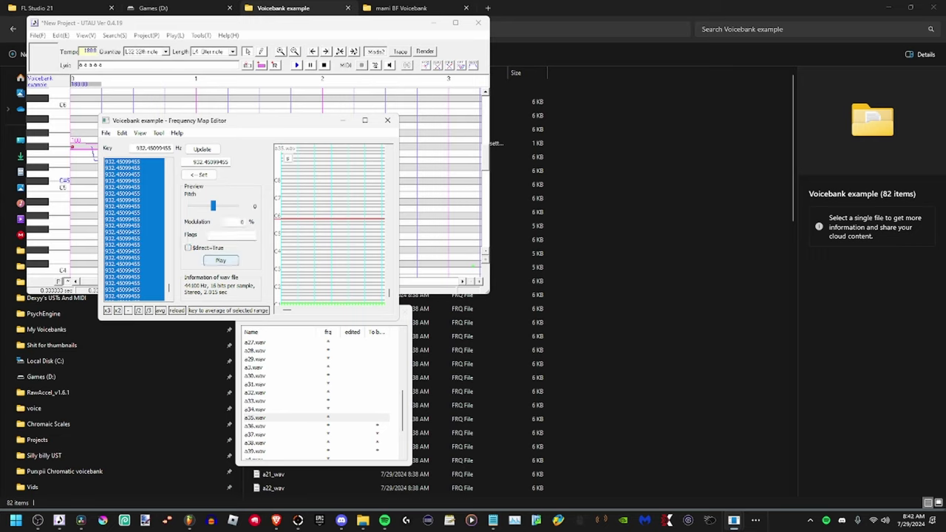
key("space")
Reinitialize a36.wav's frequency map and preview how the sample sounds
left_click(255, 425)
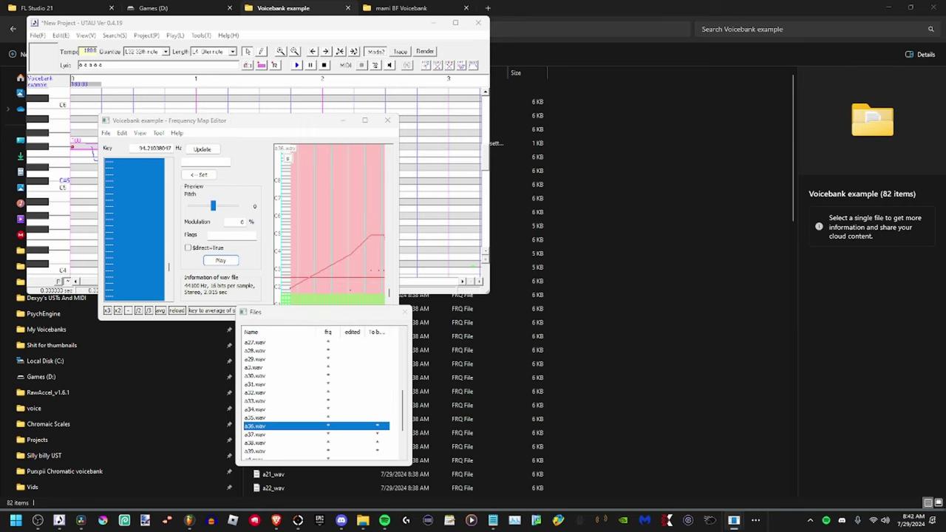
key("alt+e")
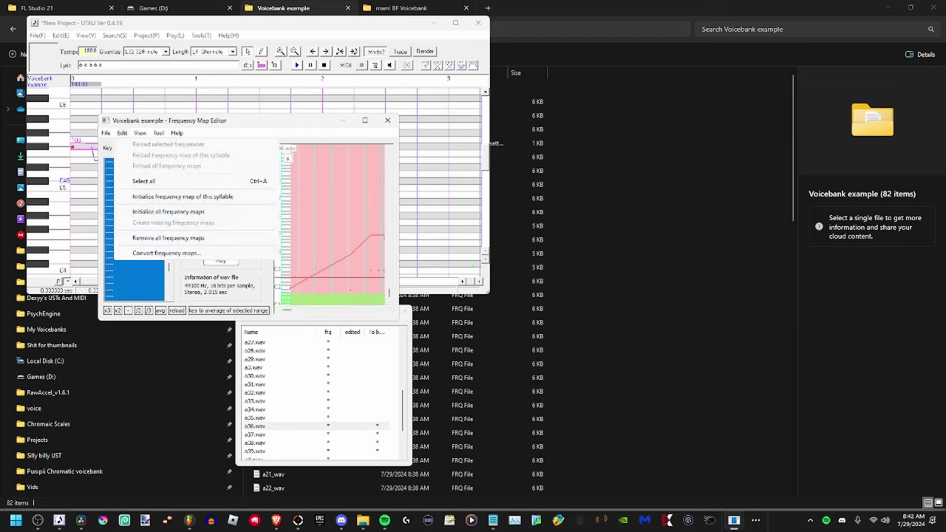
key("Down")
key("Return")
key("Return")
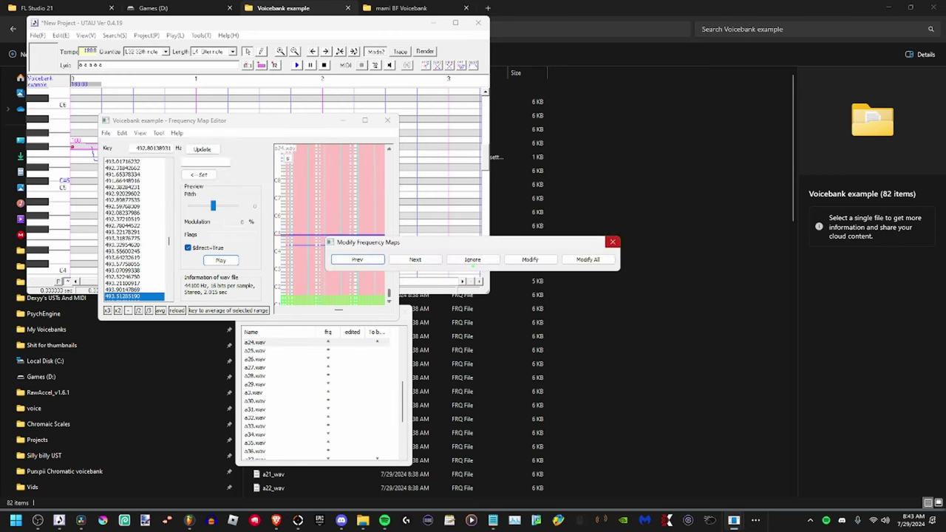
key("Escape")
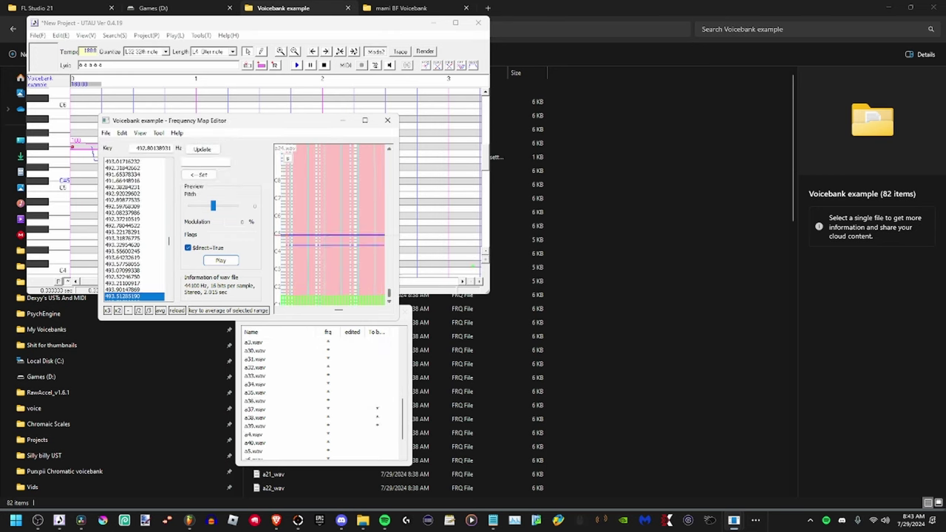
left_click(255, 400)
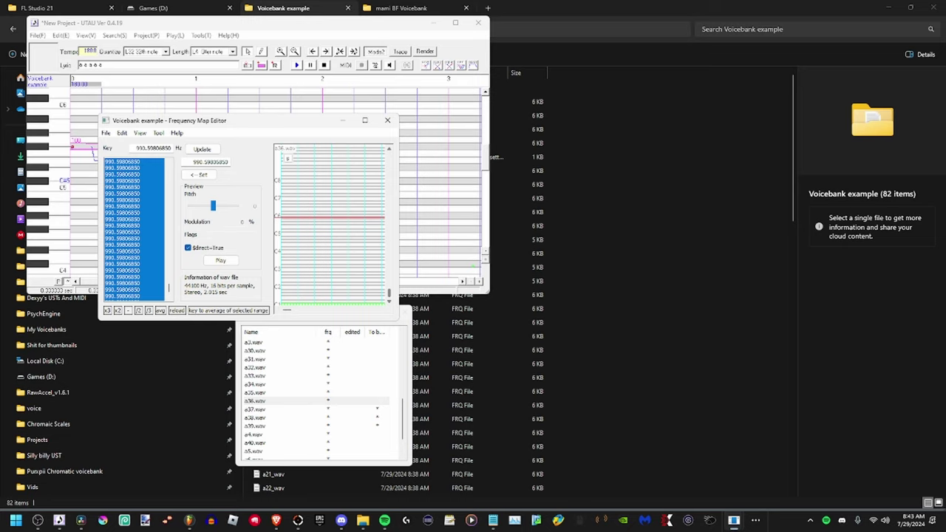
left_click(220, 260)
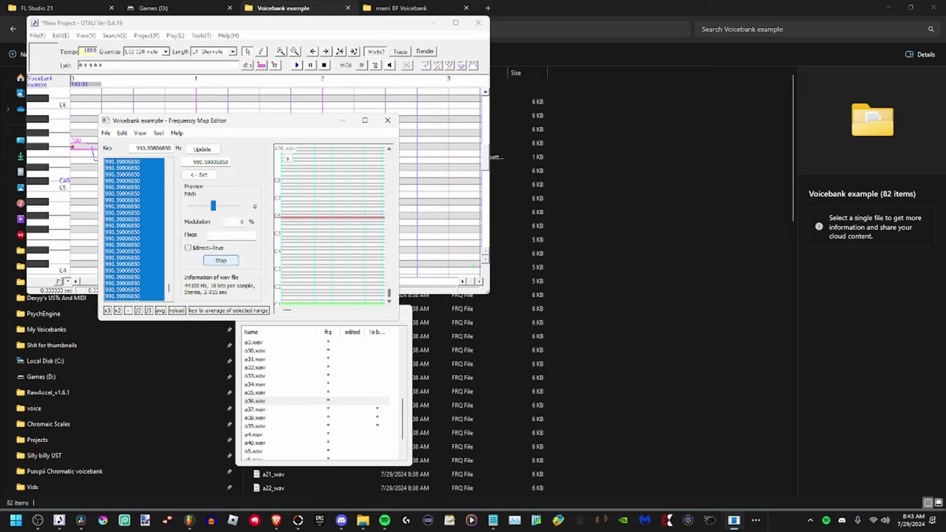
Open a37.wav and review flagged maps, skipping one and accepting the correction for a24.wav
left_click(255, 408)
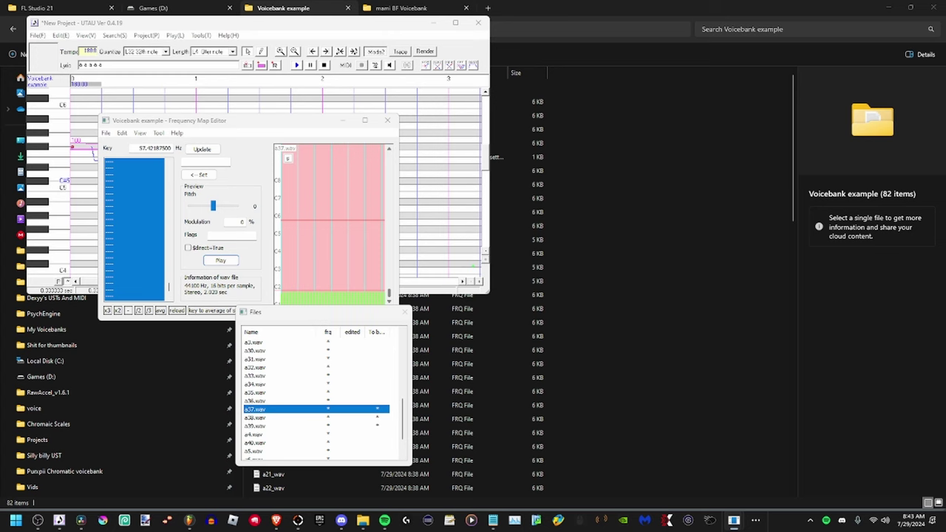
key("Down")
key("Return")
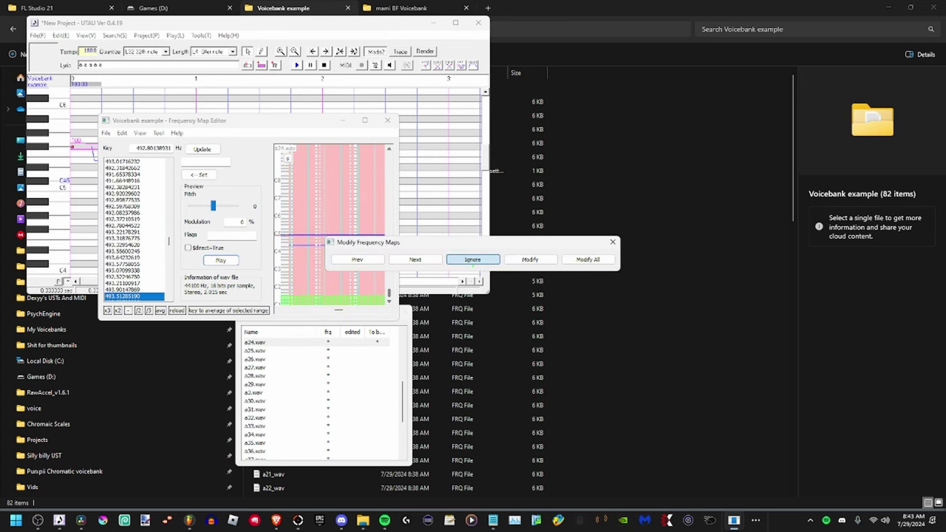
left_click(473, 261)
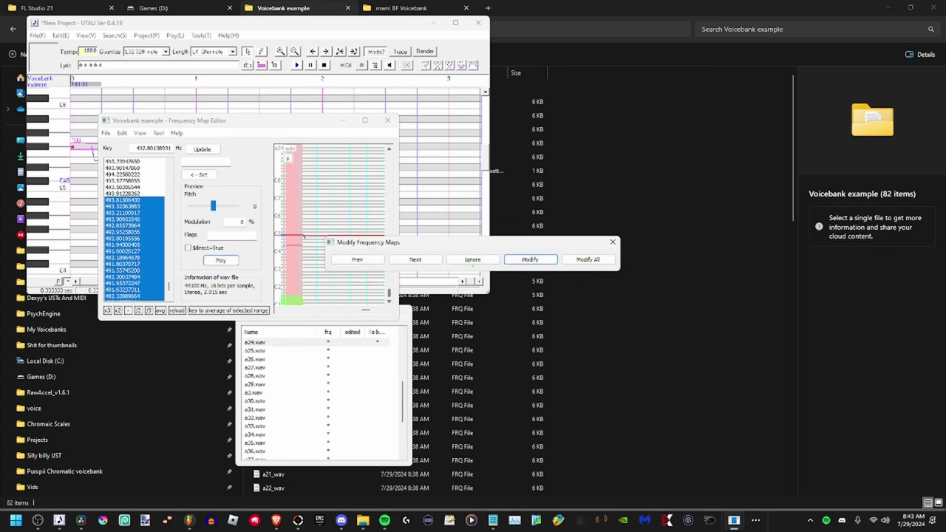
left_click(473, 260)
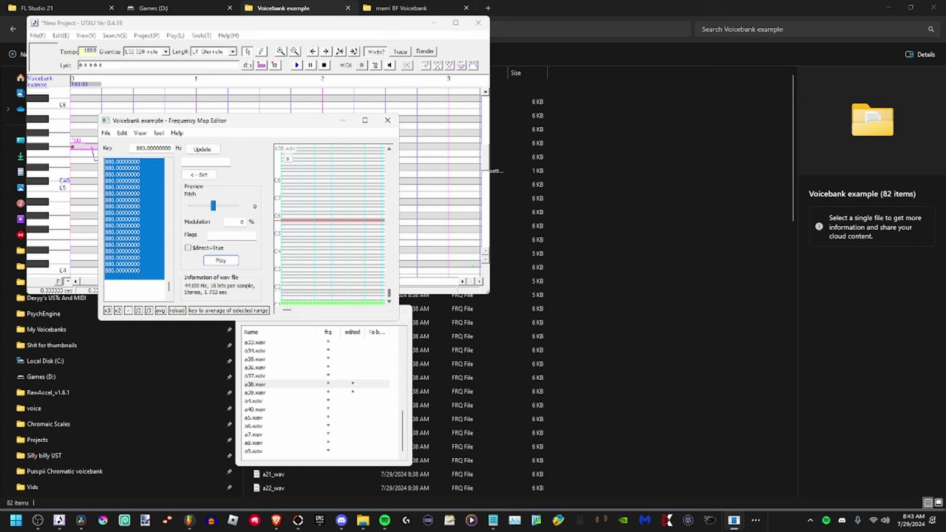
left_click(122, 132)
left_click(147, 207)
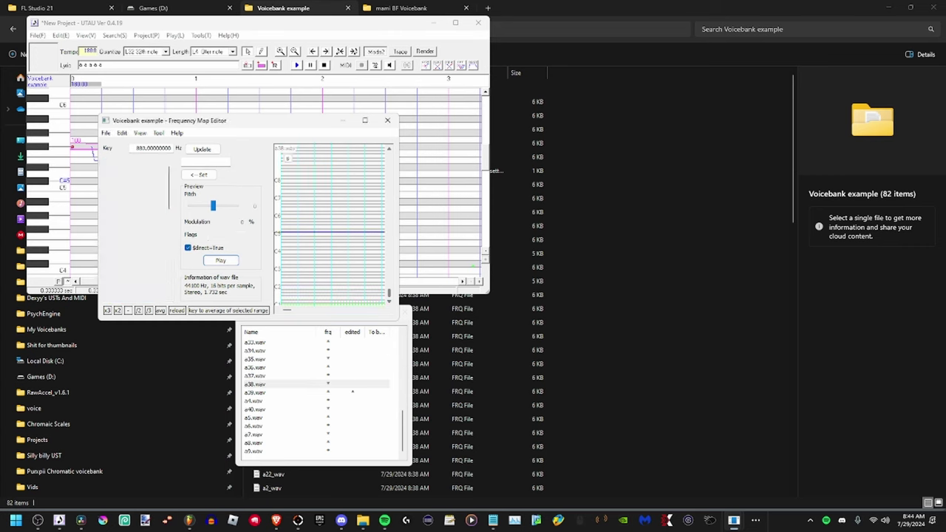
left_click(473, 260)
Regenerate a24.wav's frequency map and preview the sample
left_click(121, 132)
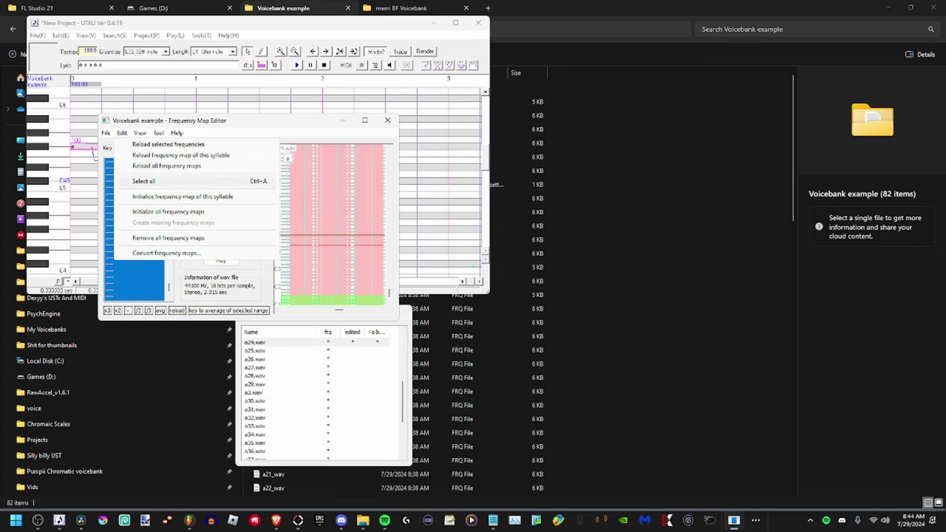
left_click(148, 207)
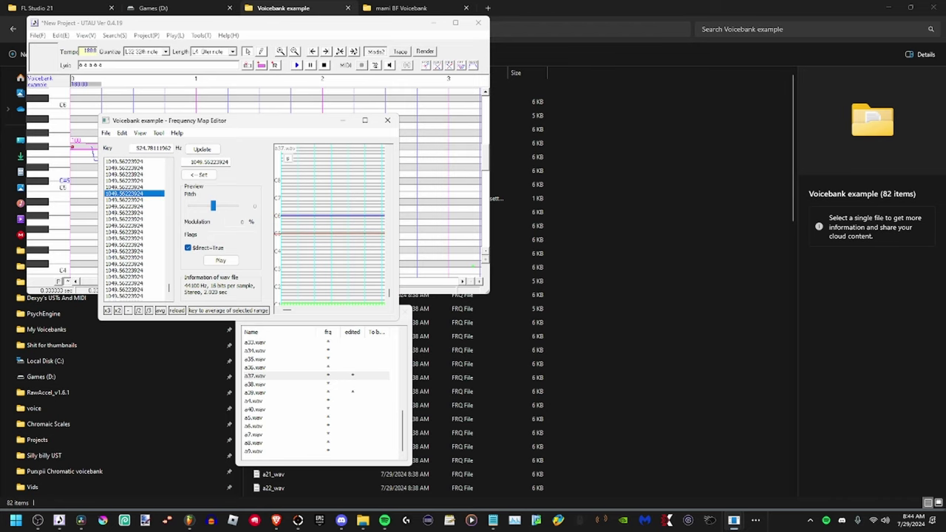
left_click(221, 260)
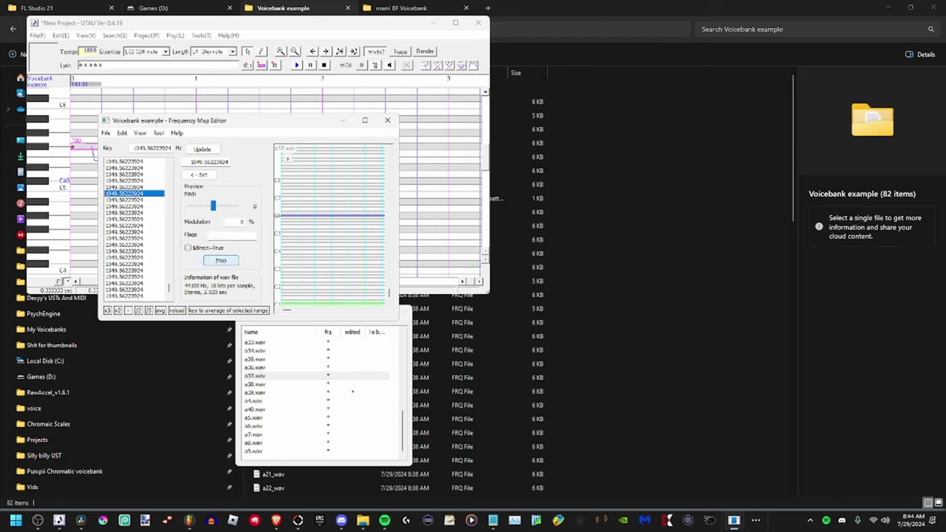
Regenerate a39.wav's map, raise it an octave, and set all frames to 1175.51 Hz
left_click(255, 392)
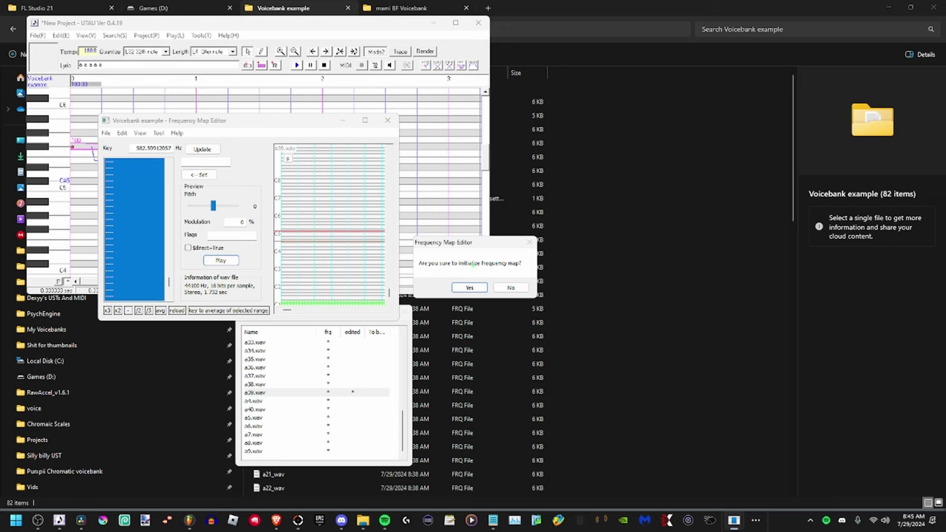
key("Return")
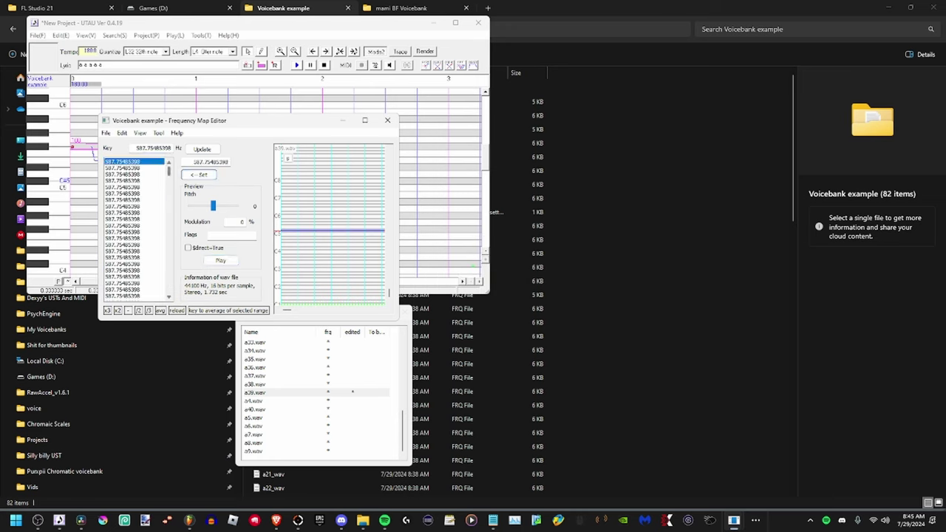
left_click(134, 283)
left_click(198, 174)
left_click(107, 311)
left_click(134, 252)
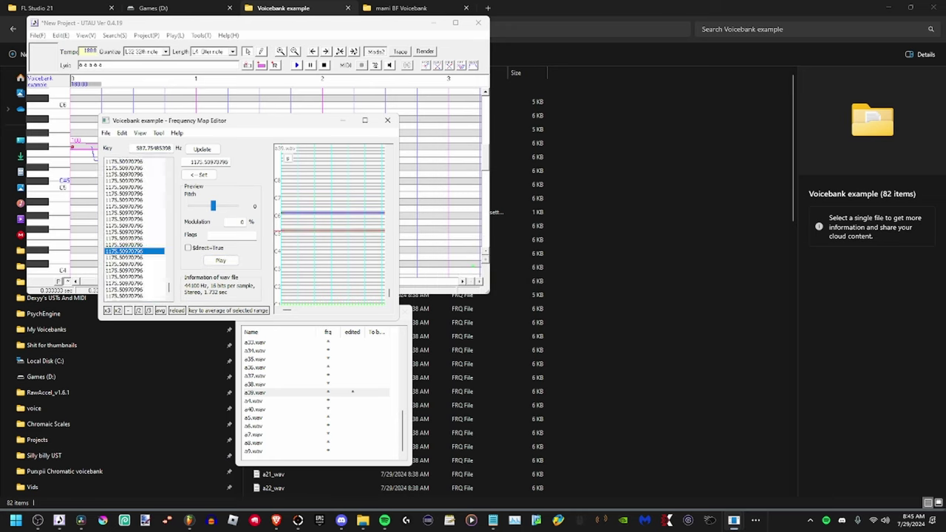
left_click(198, 174)
key("ctrl+a")
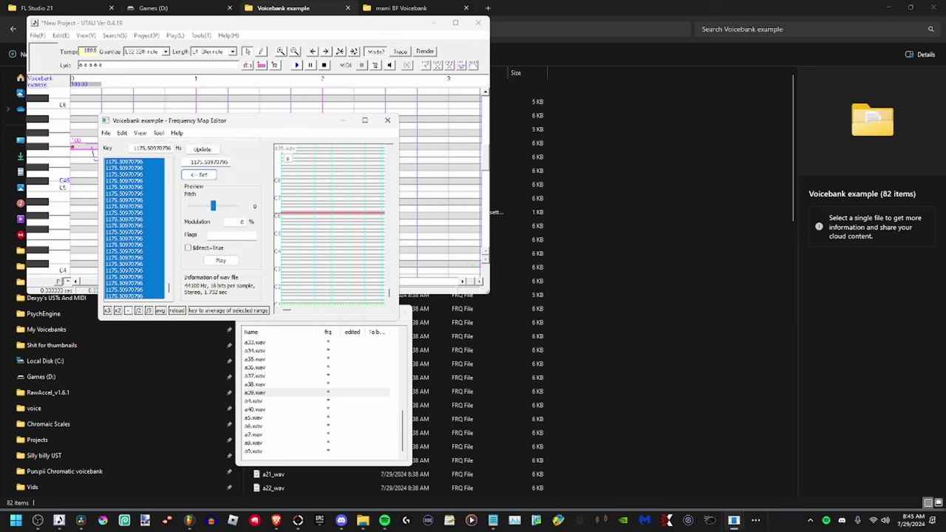
Regenerate a40.wav's map, raise it an octave, and set all frames to 1252.76 Hz
left_click(255, 409)
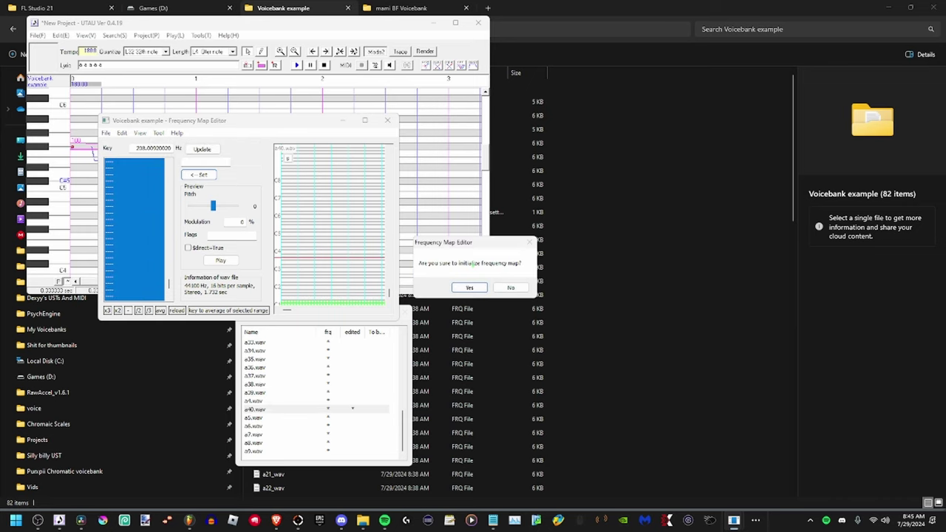
key("Return")
key("ctrl+a")
left_click(107, 310)
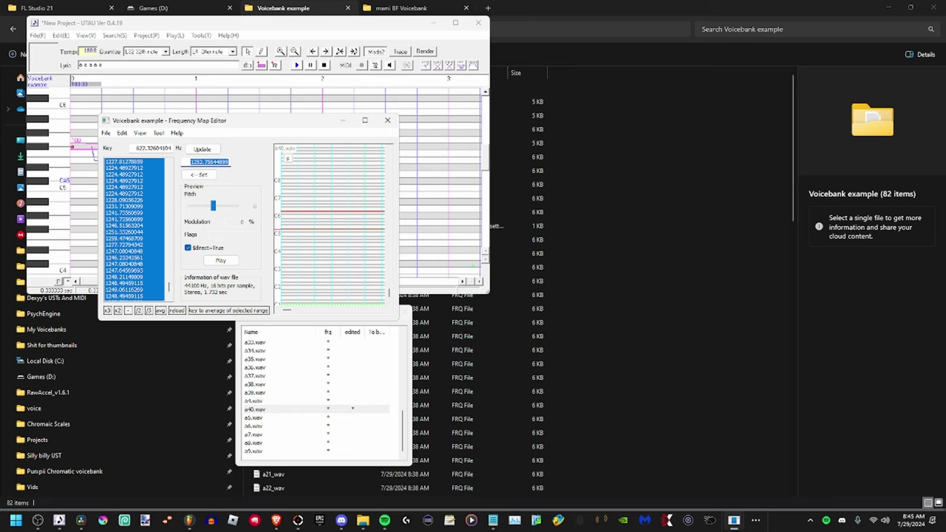
left_click(134, 225)
left_click(134, 290)
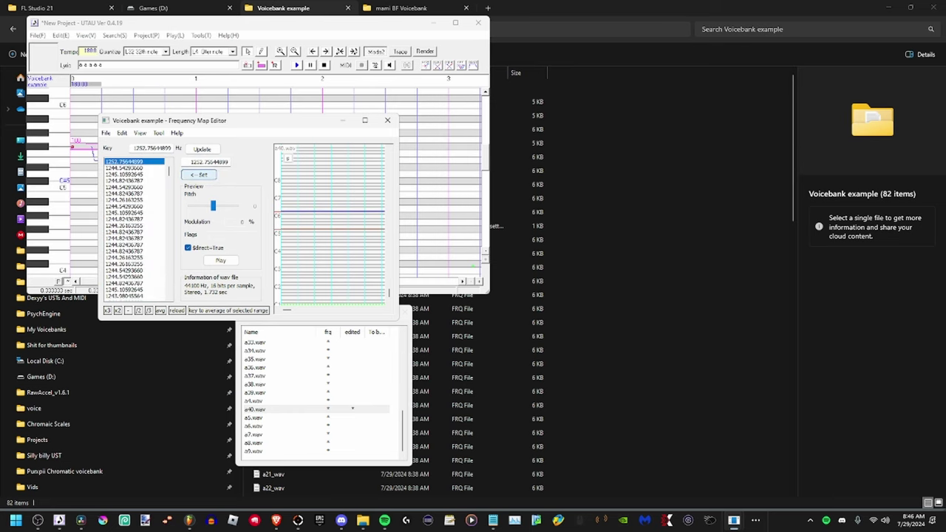
key("ctrl+a")
left_click(198, 174)
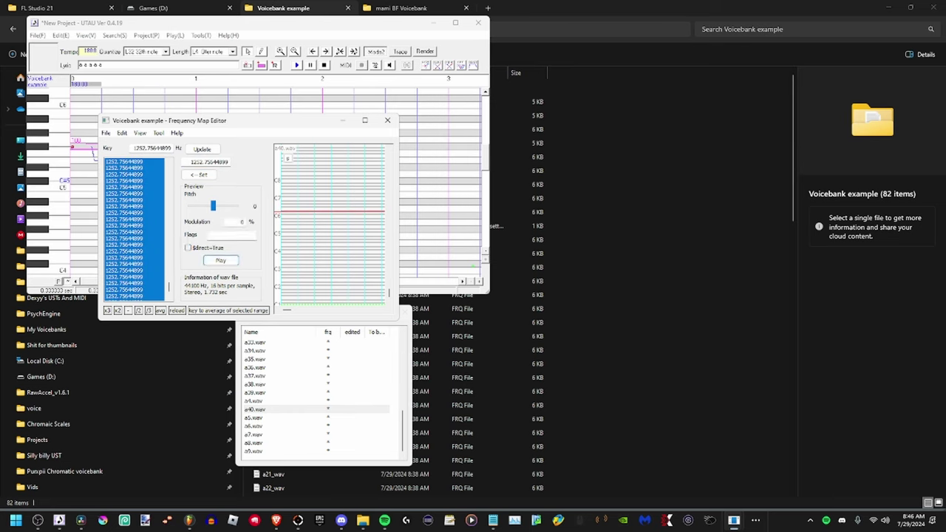
Close the Frequency Map Editor, then render and play the whole test melody
key("alt+F4")
key("ctrl+a")
key("space")
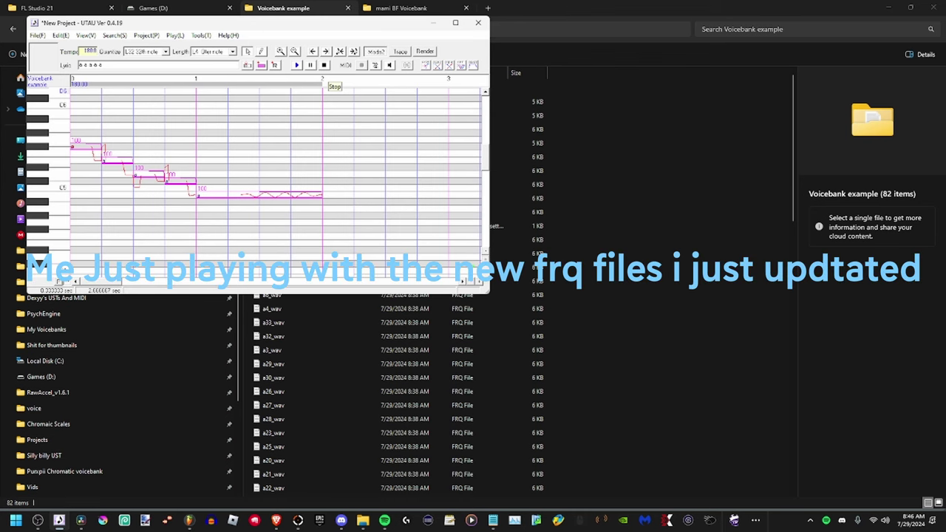
Replay the melody, move the second phrase one bar earlier, and shift the whole melody one bar later
key("space")
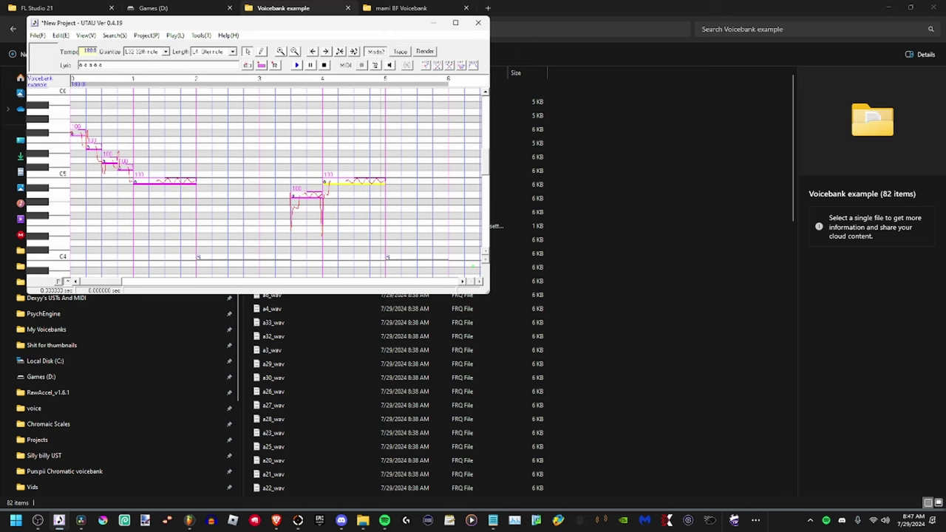
scroll(277, 177, "up", 1)
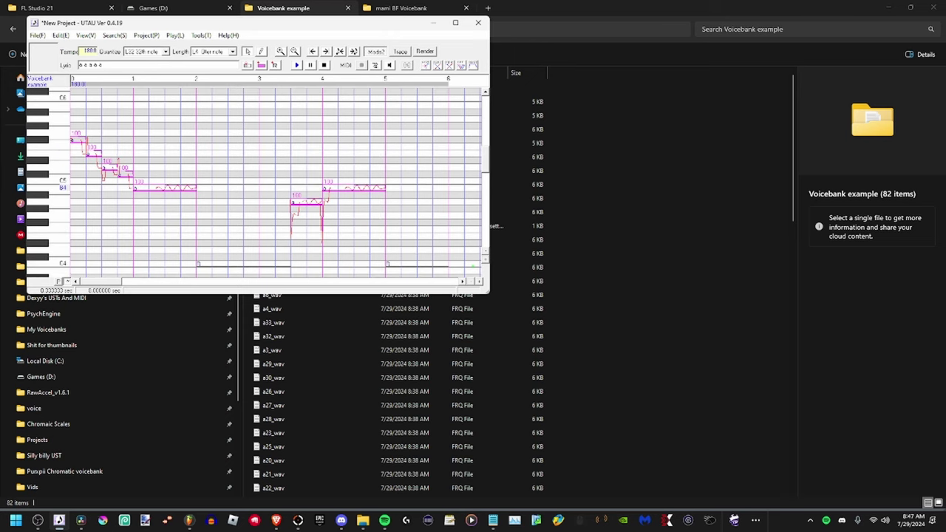
key("ctrl+a")
key("ctrl+z")
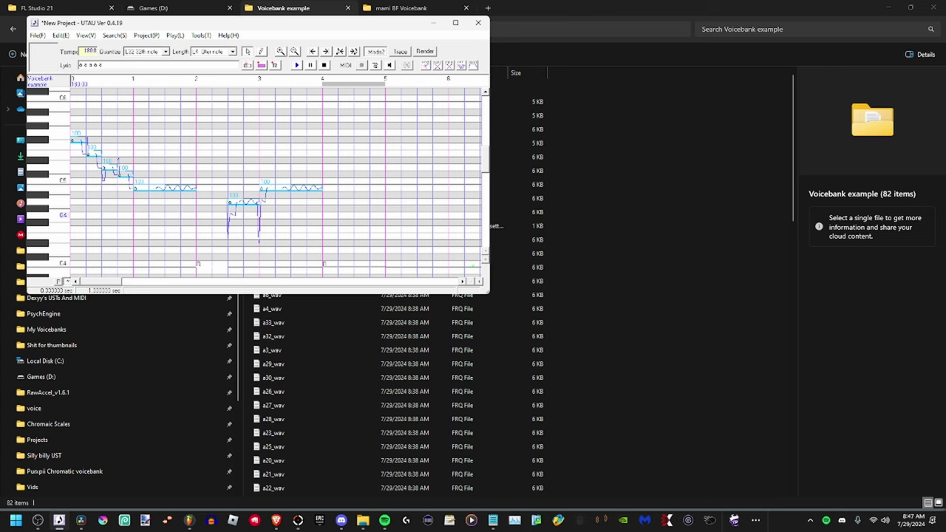
key("ctrl+y")
Render and listen to the rearranged two-phrase melody, now ending at measure 4
key("space")
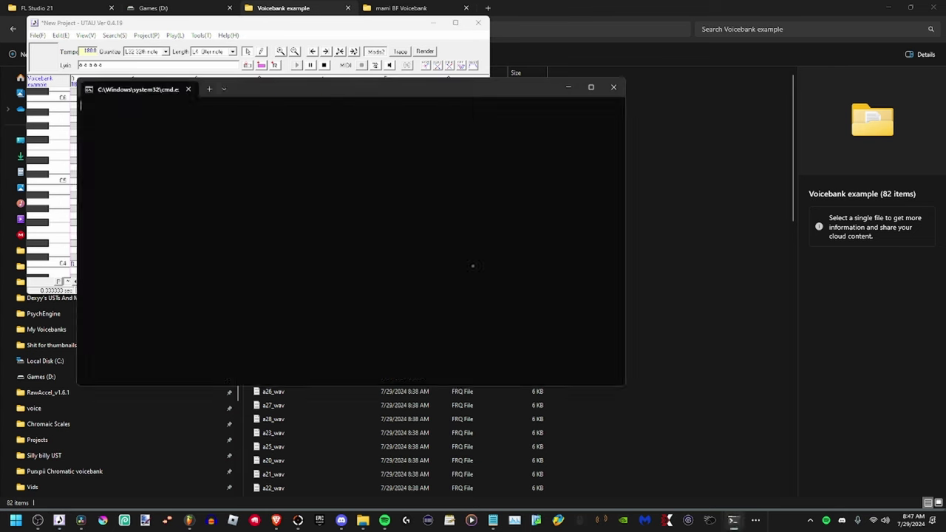